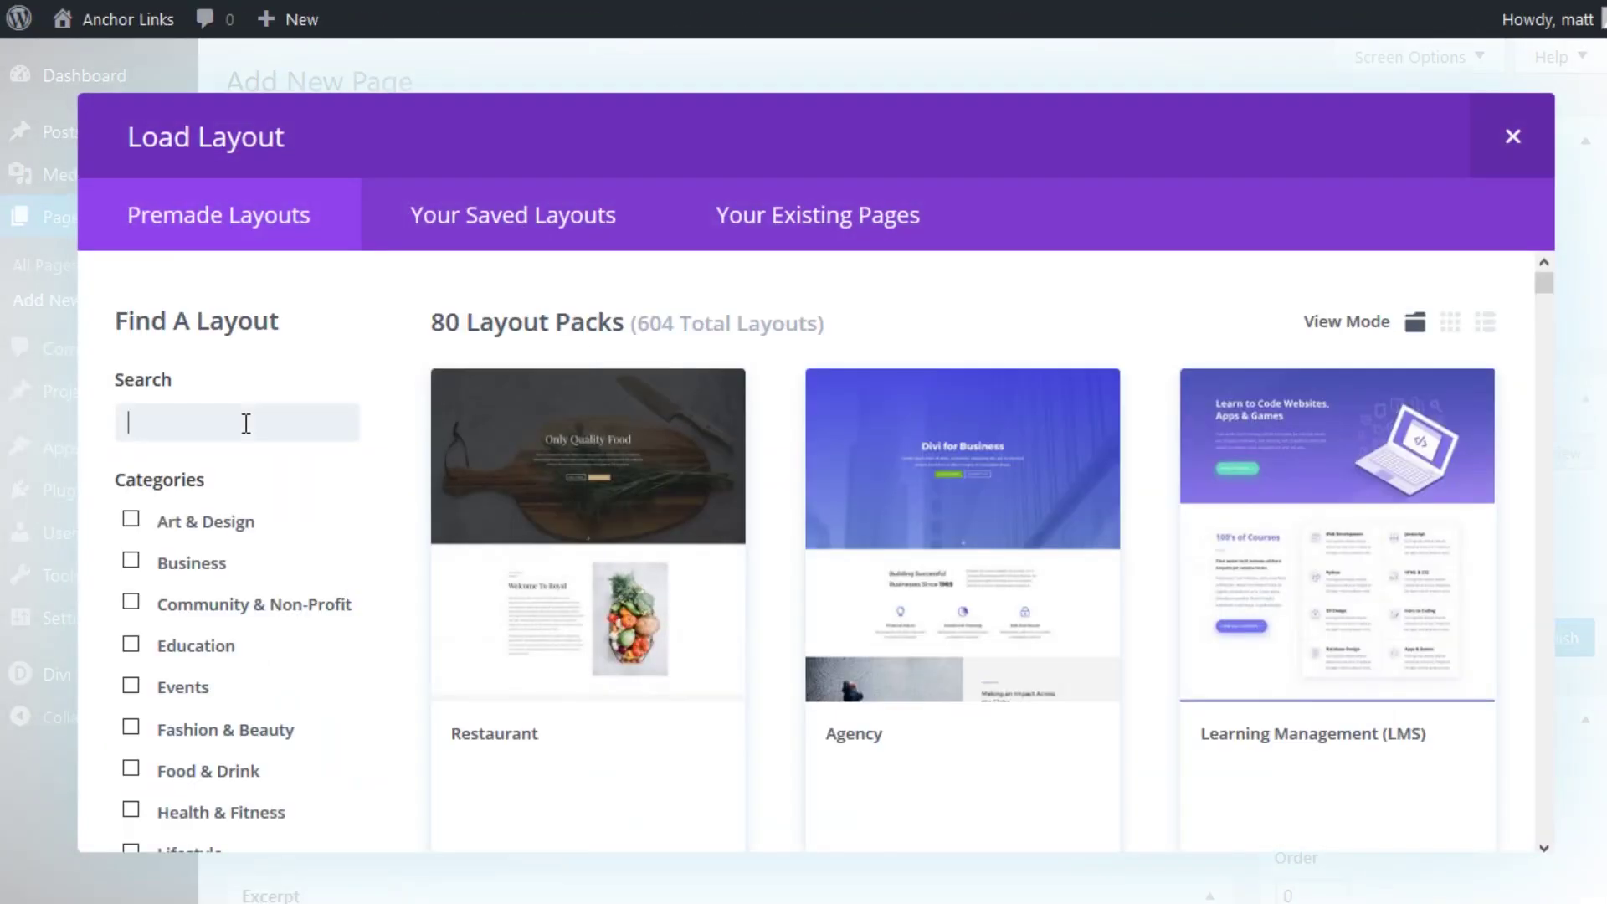
# Search premade layouts for 'faq' and load the Accountant FAQ layout.
pyautogui.write('faq')
pyautogui.click(906, 510)
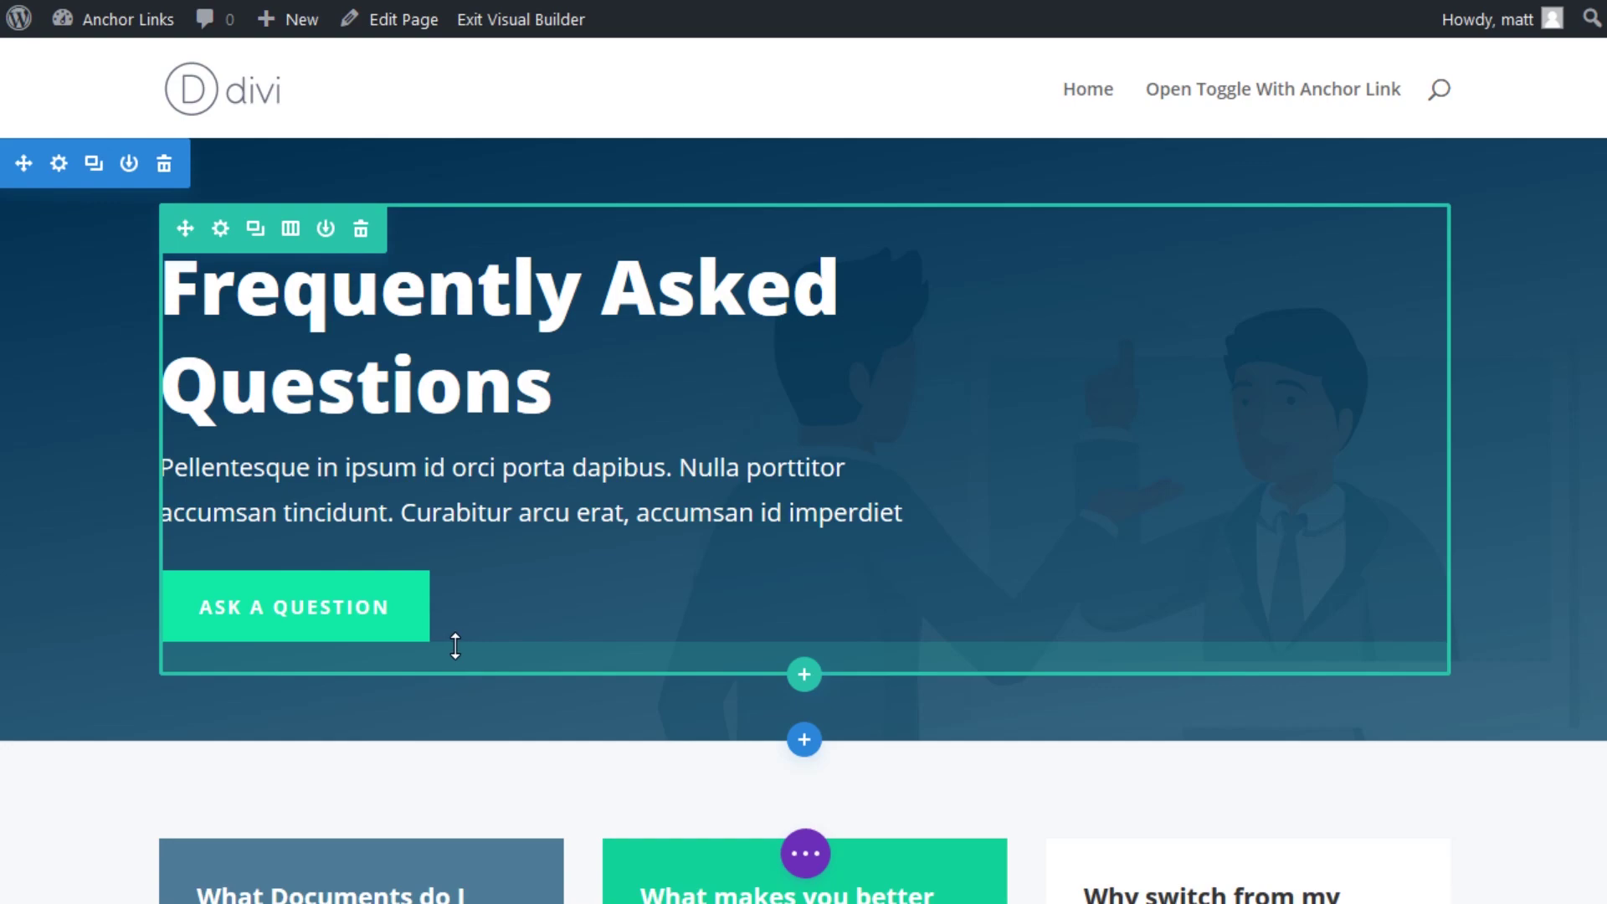
# Set the ASK A QUESTION button's link URL to #toggle3.
pyautogui.moveTo(680, 596)
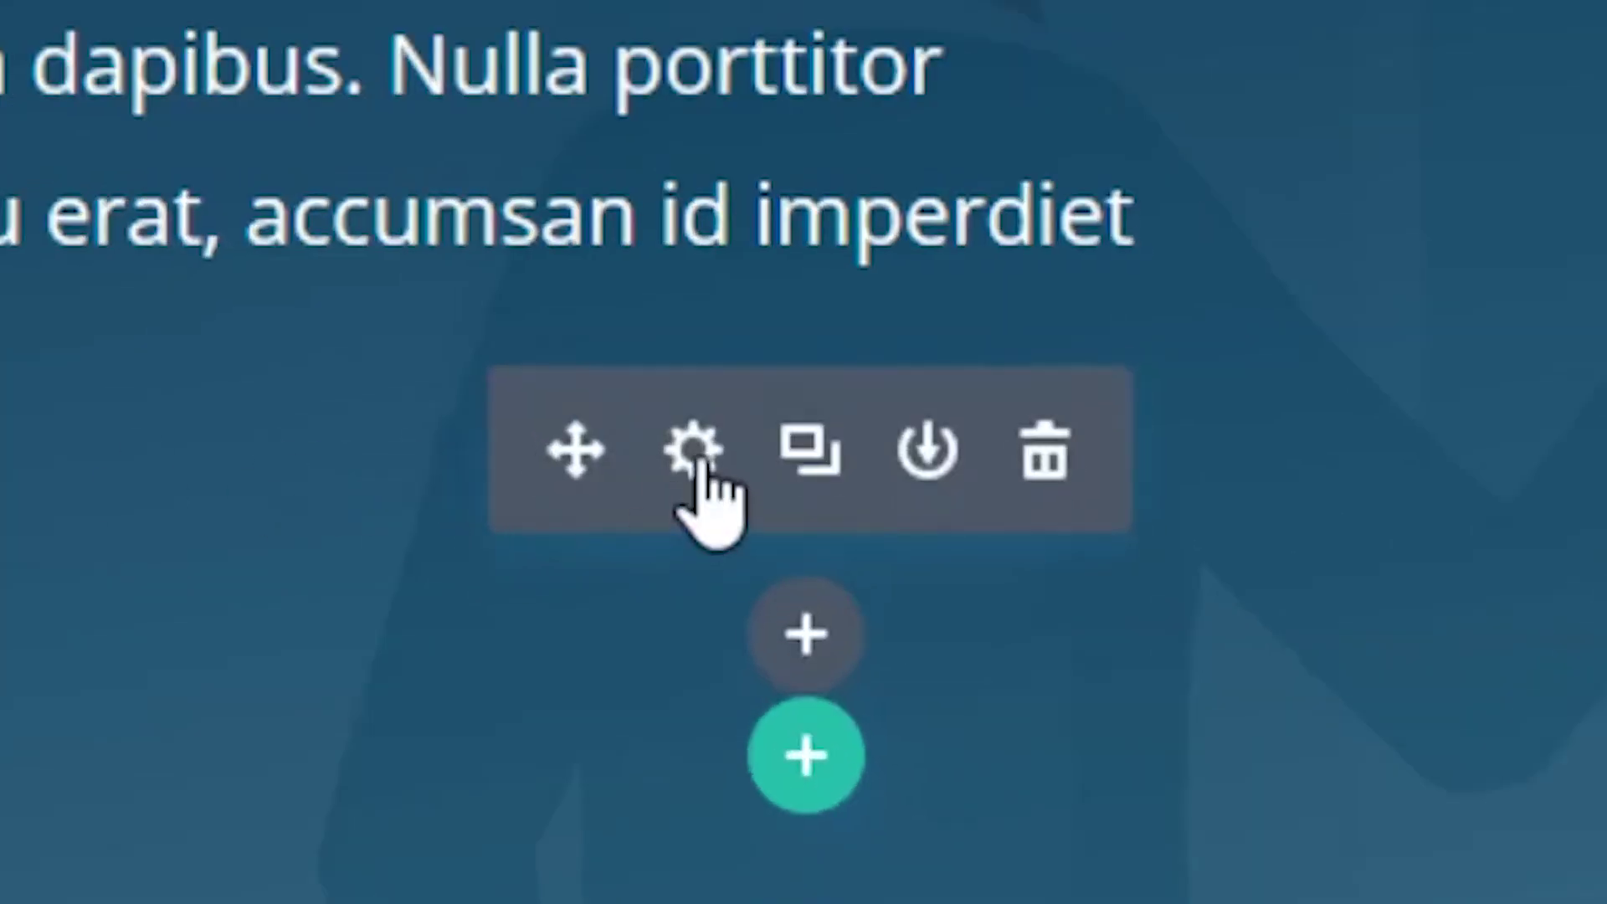
pyautogui.click(694, 460)
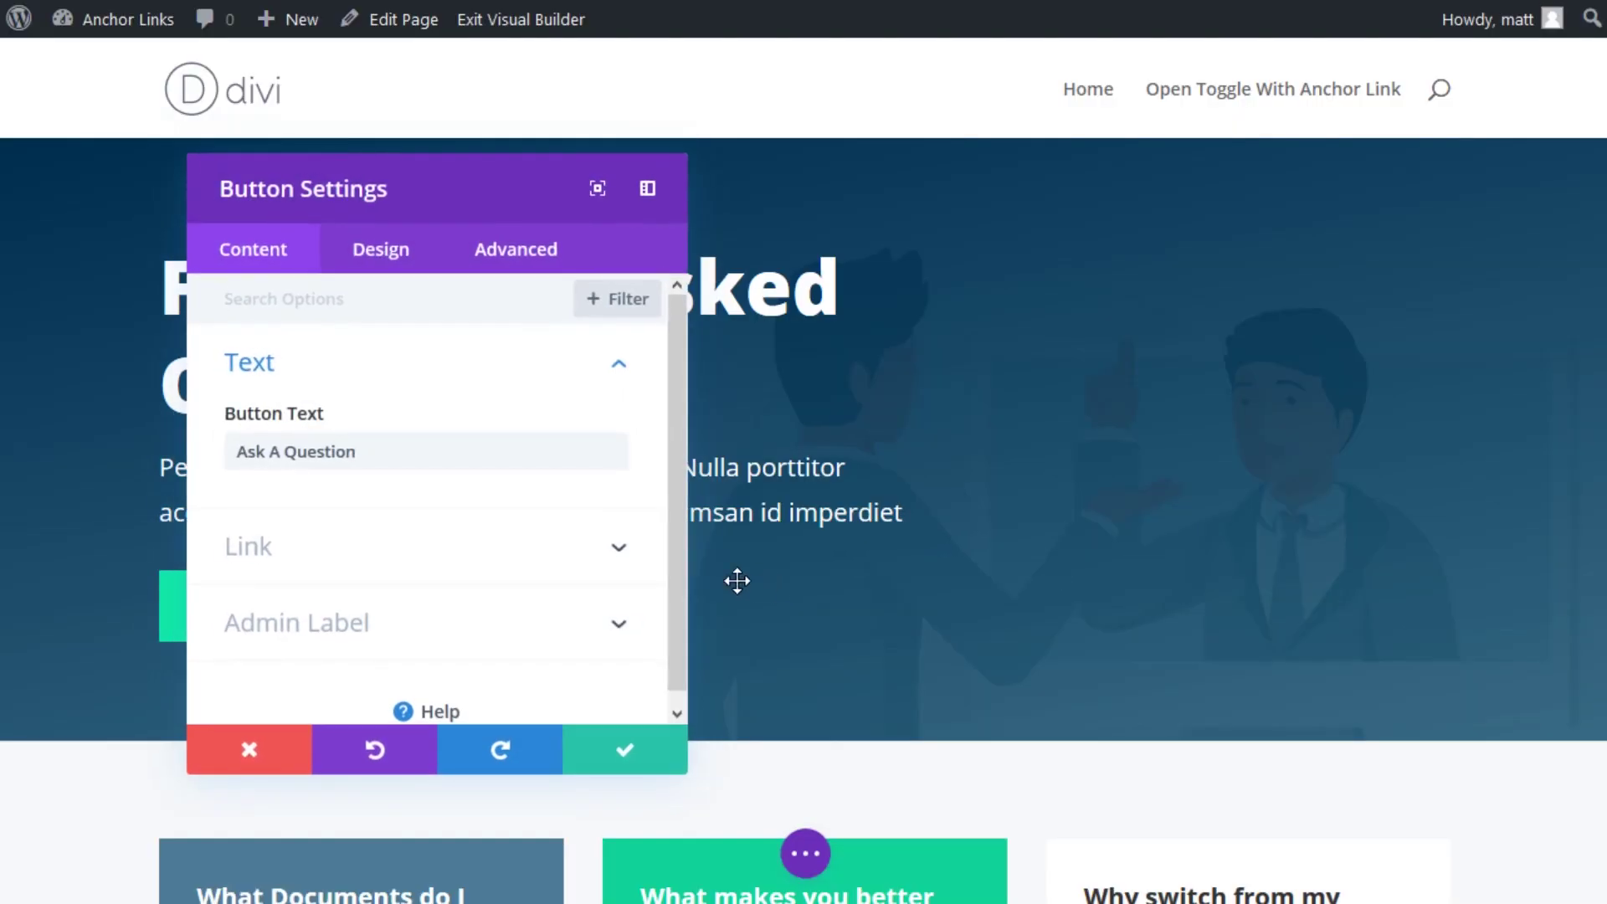
pyautogui.click(335, 556)
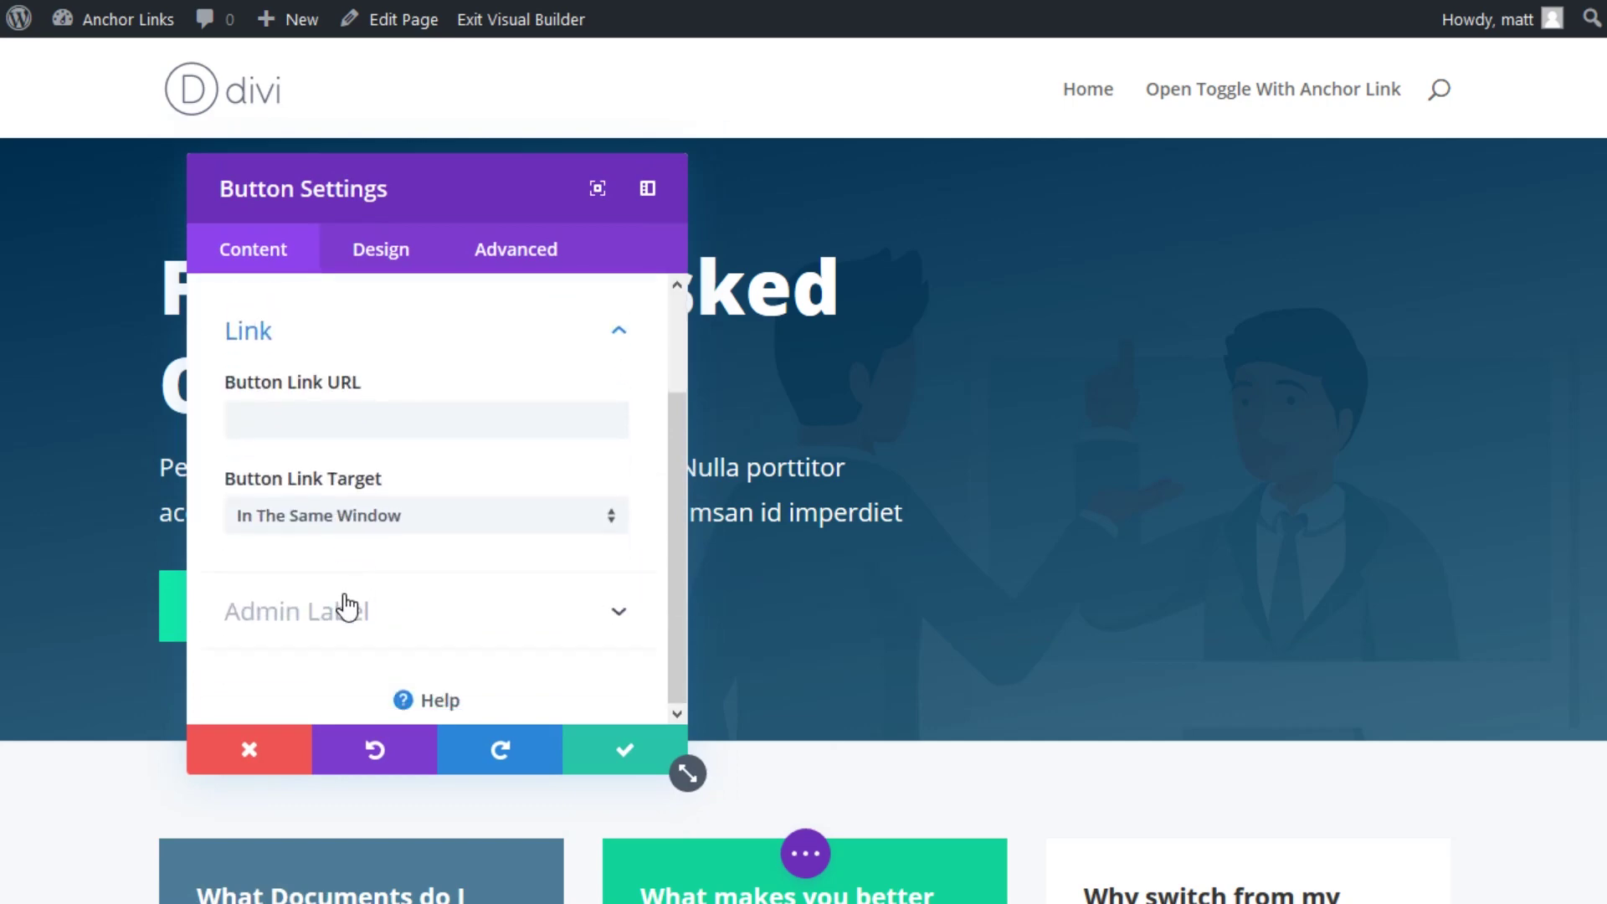
pyautogui.click(336, 411)
pyautogui.write('#toggle3')
# Give the ASK A QUESTION button the CSS class open-toggle.
pyautogui.click(641, 199)
pyautogui.click(488, 369)
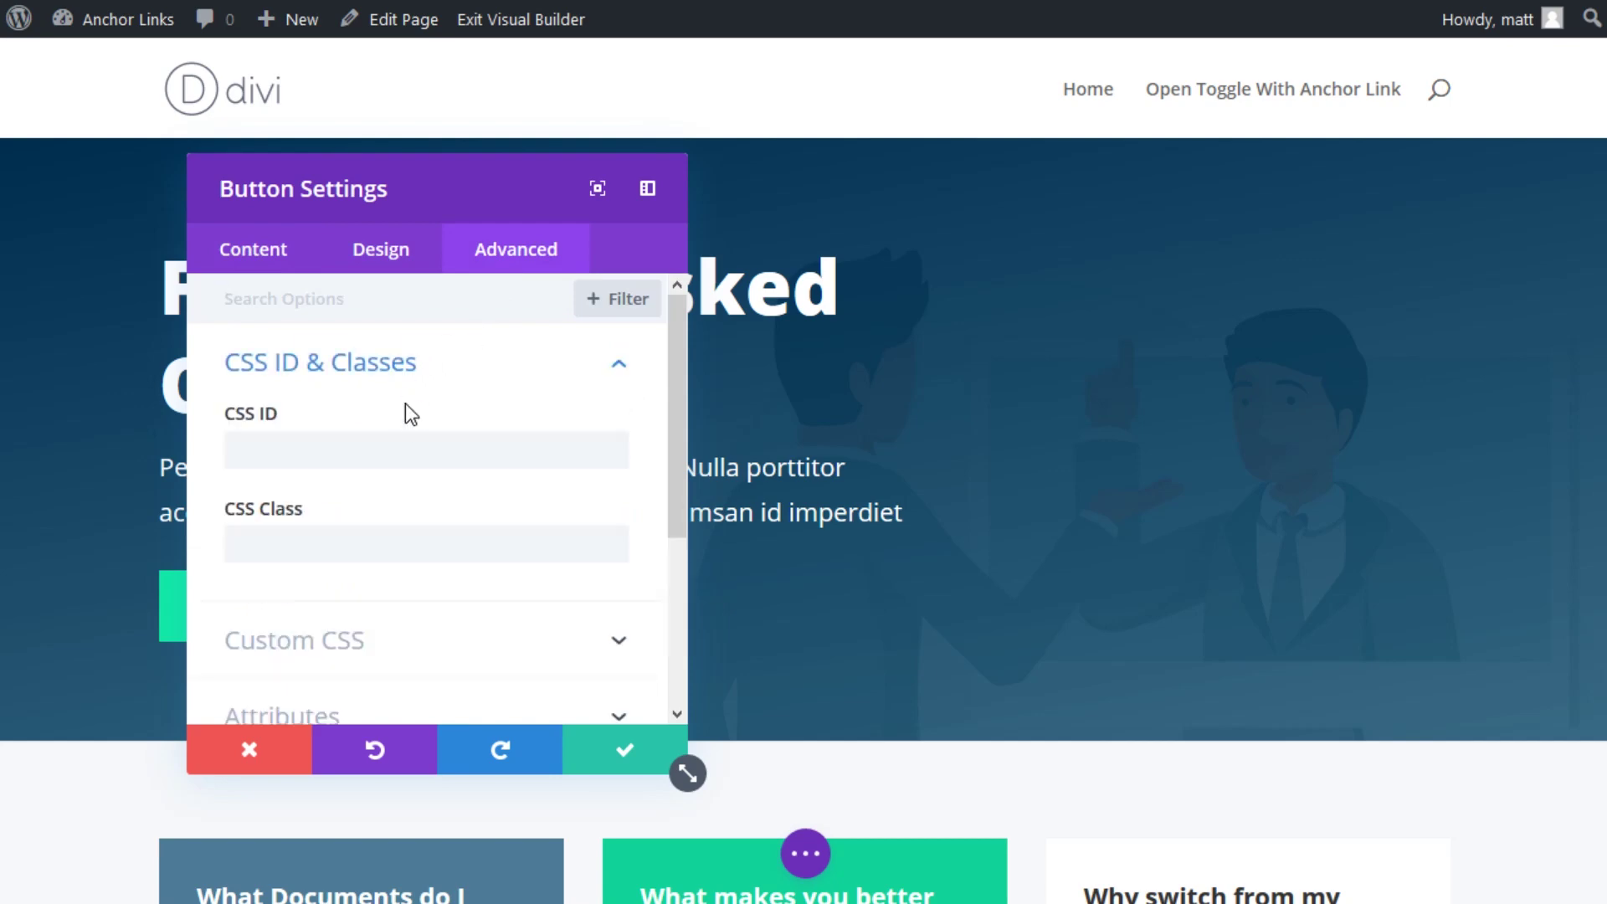
pyautogui.click(369, 534)
pyautogui.write('open-')
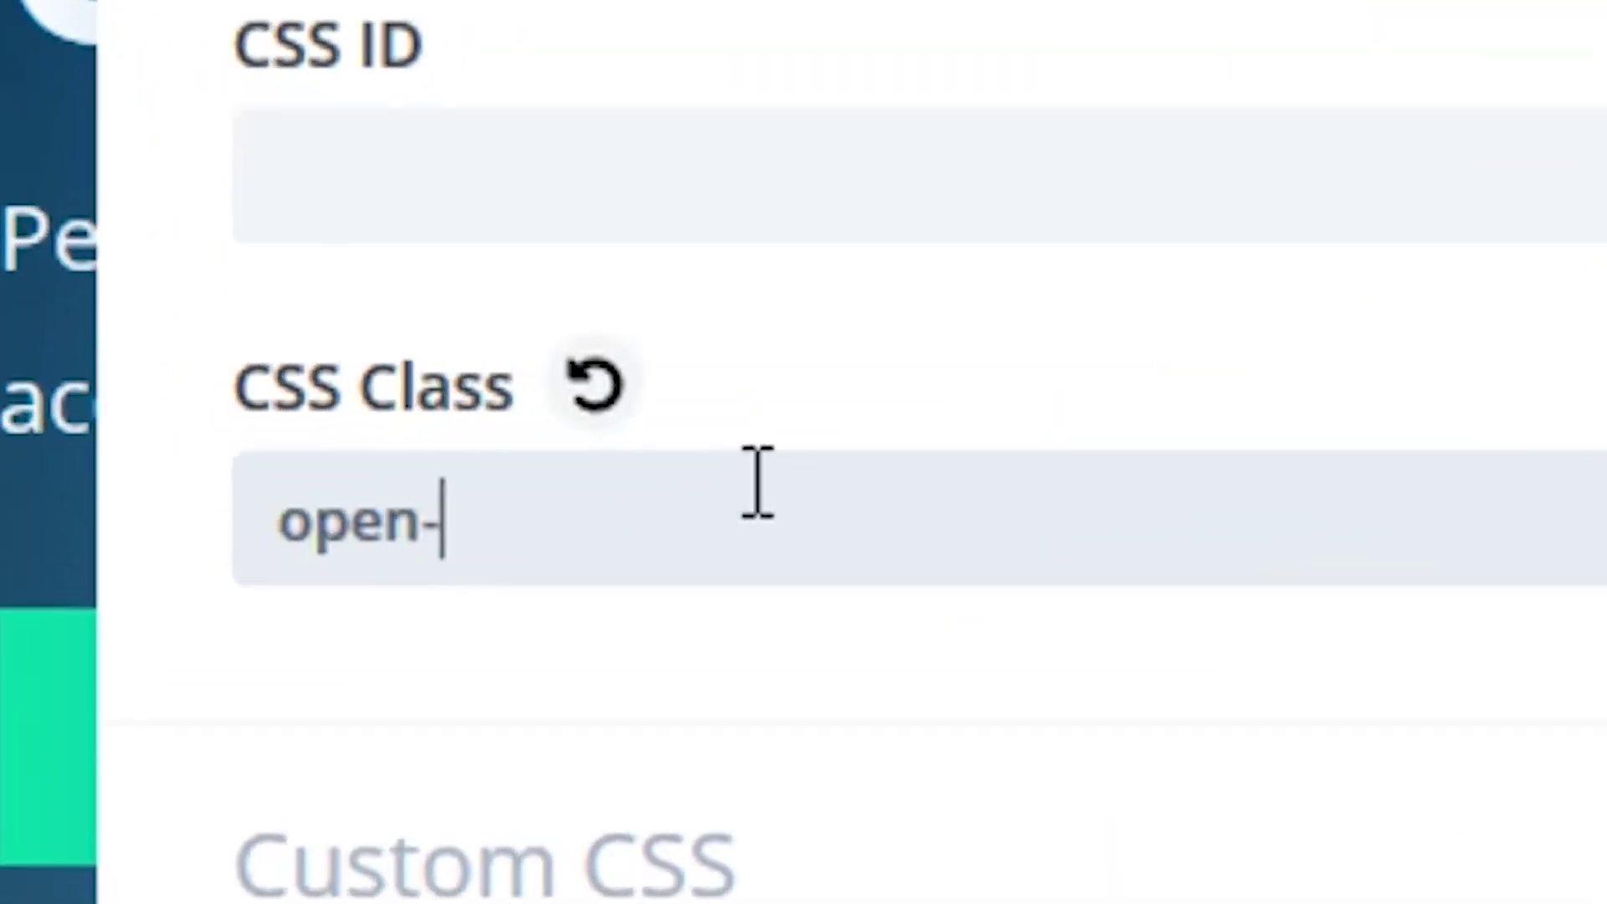
pyautogui.write('toggle')
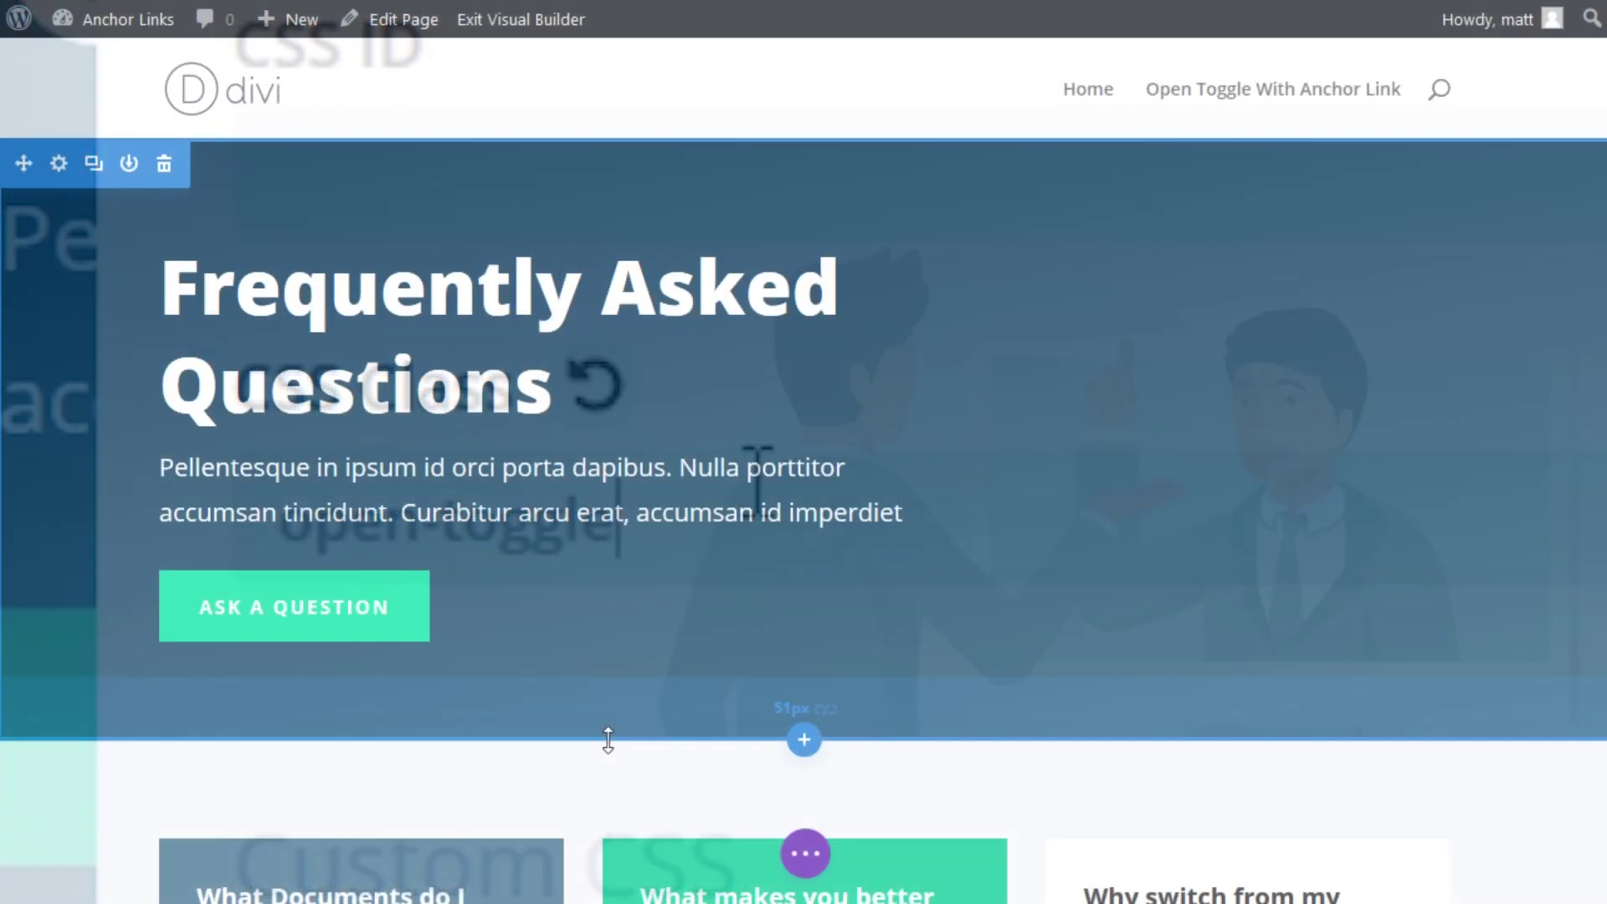
# Assign the CSS ID toggle3 to the third left-column FAQ toggle and save it.
pyautogui.scroll(-20, 608, 740)
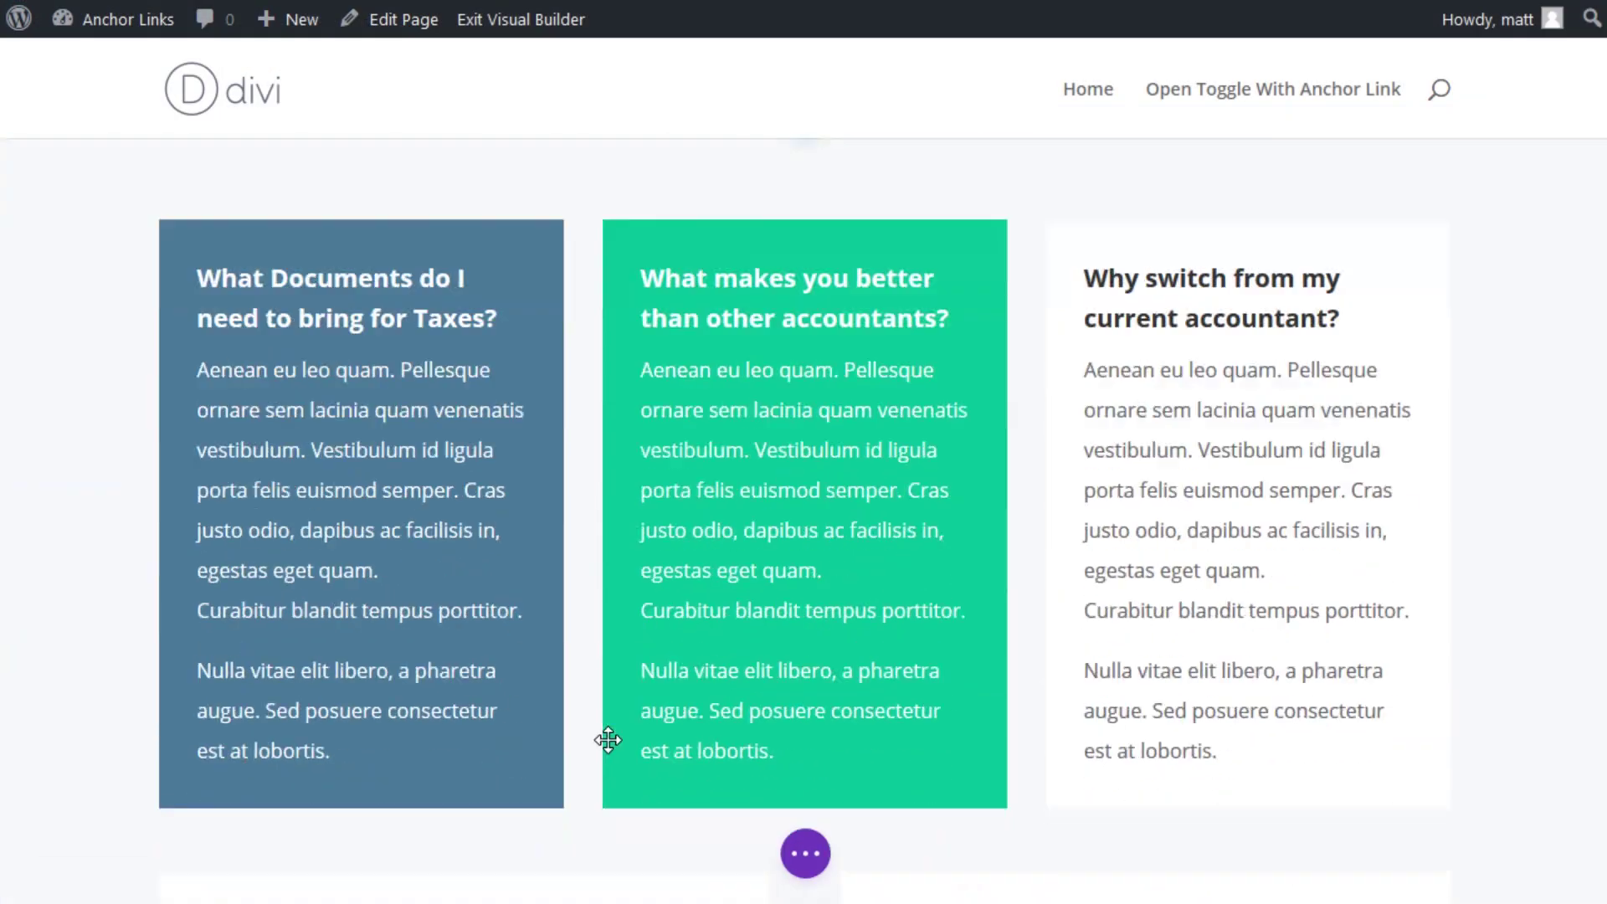
pyautogui.scroll(5, 608, 740)
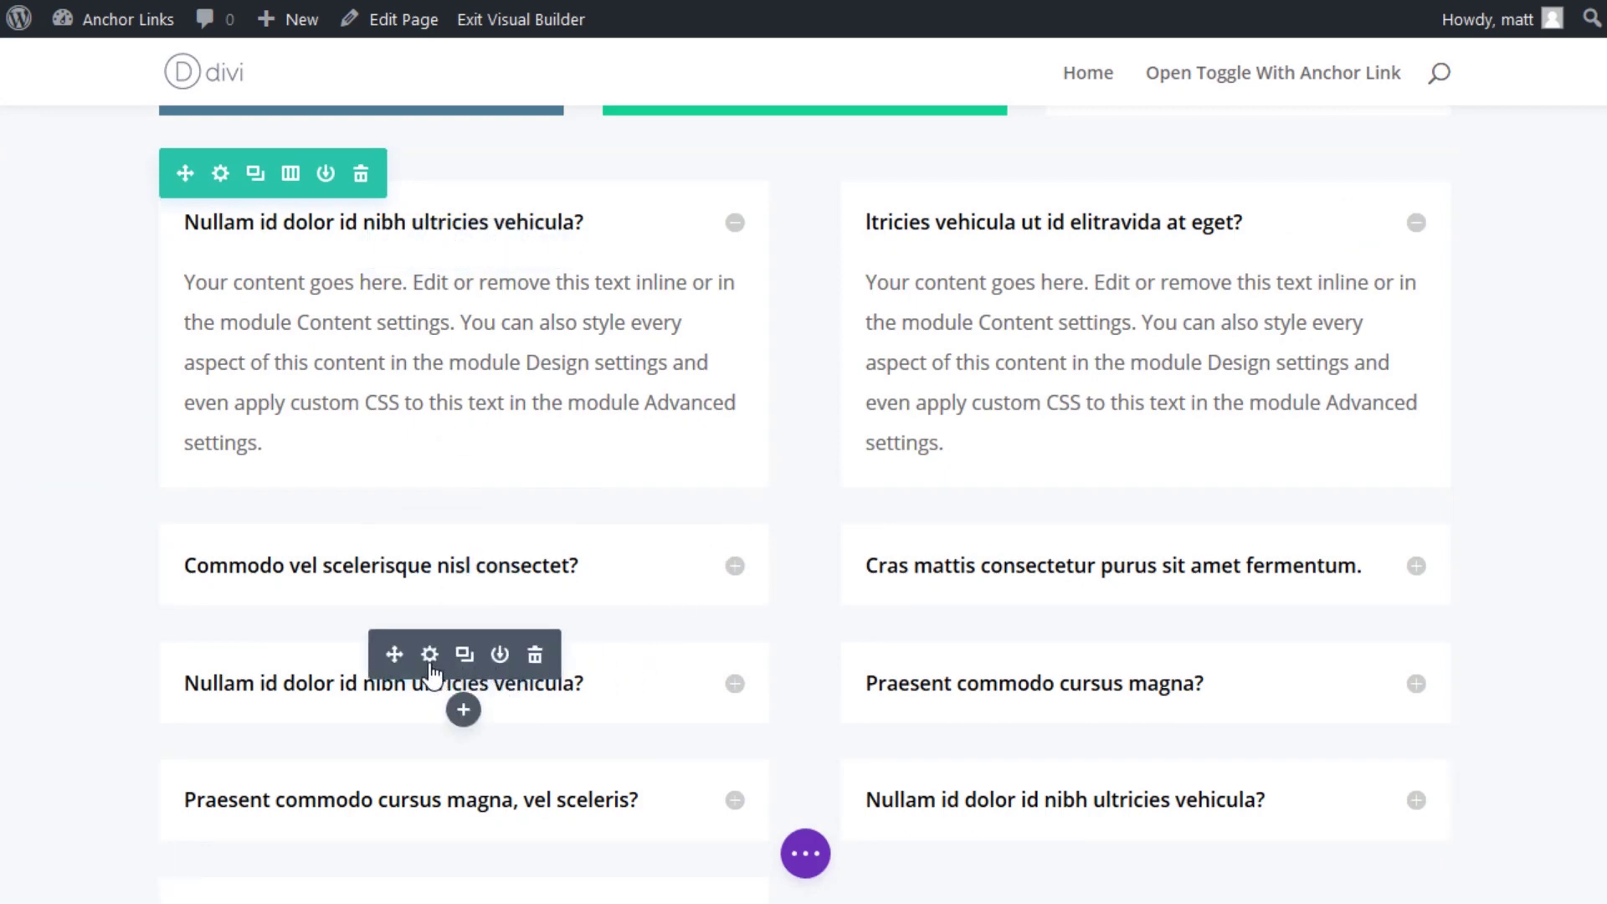
pyautogui.click(430, 655)
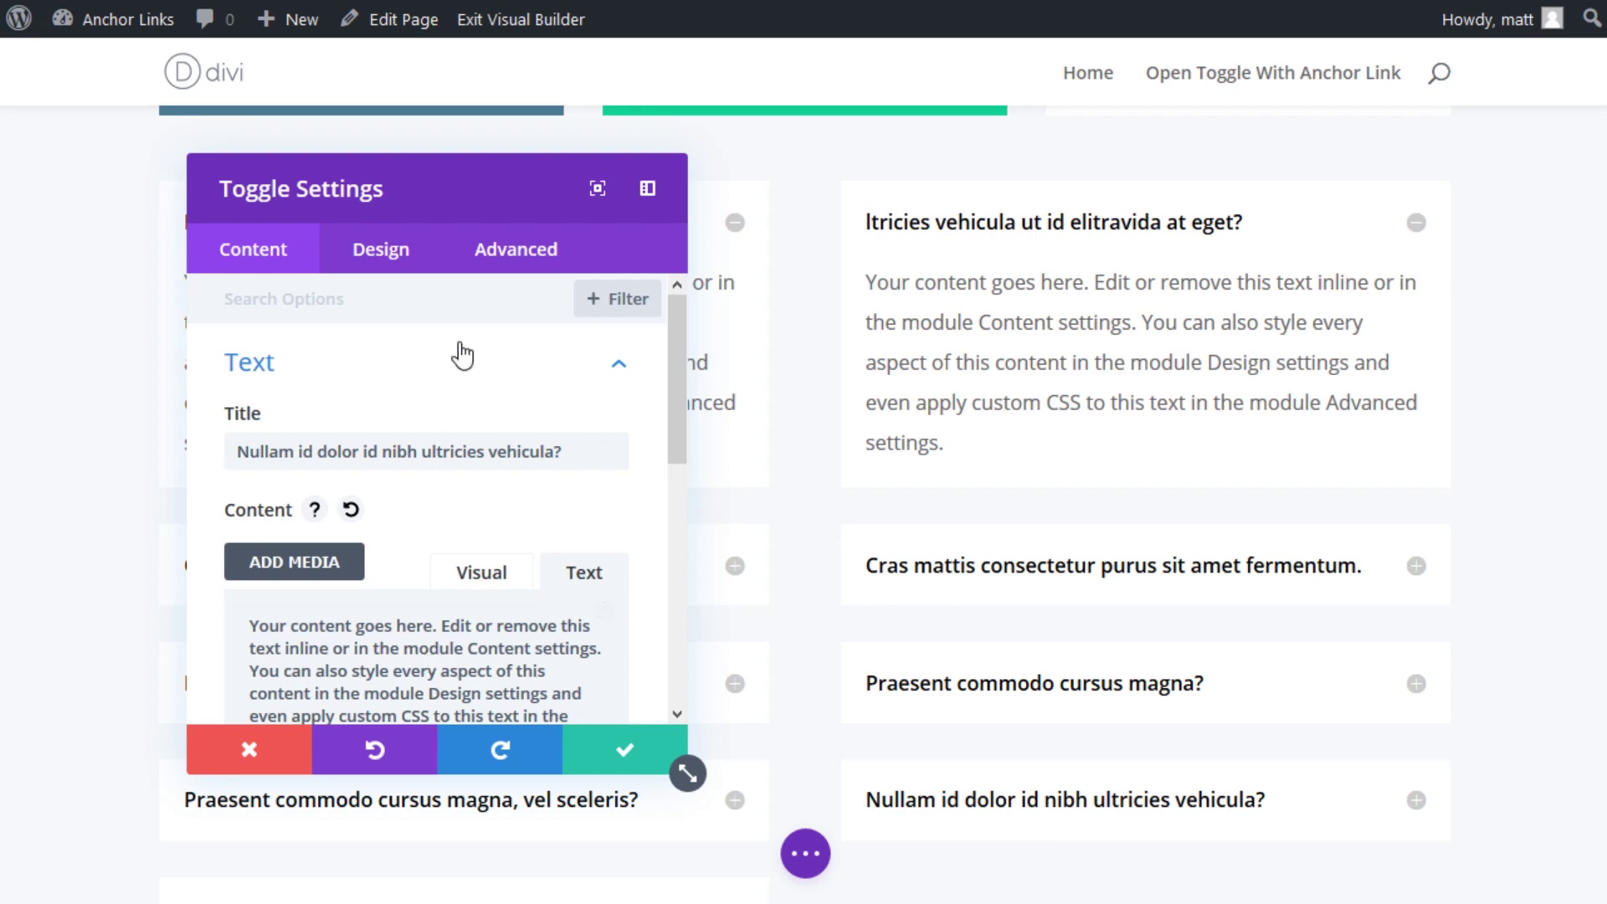
pyautogui.click(506, 264)
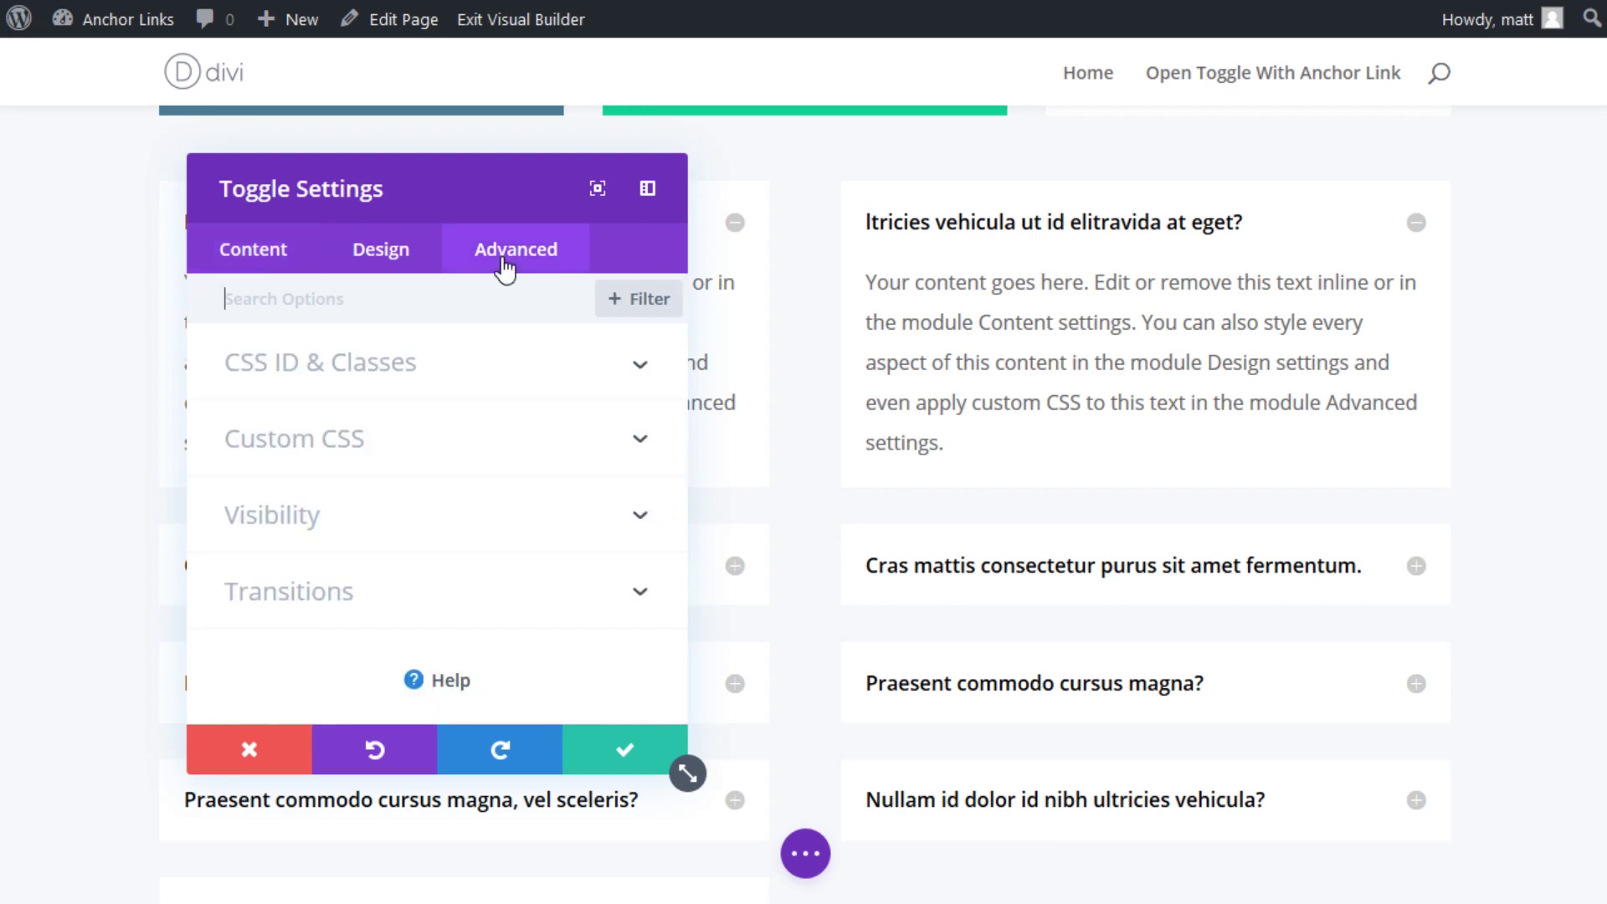
pyautogui.click(399, 368)
pyautogui.click(356, 441)
pyautogui.write('toggle3')
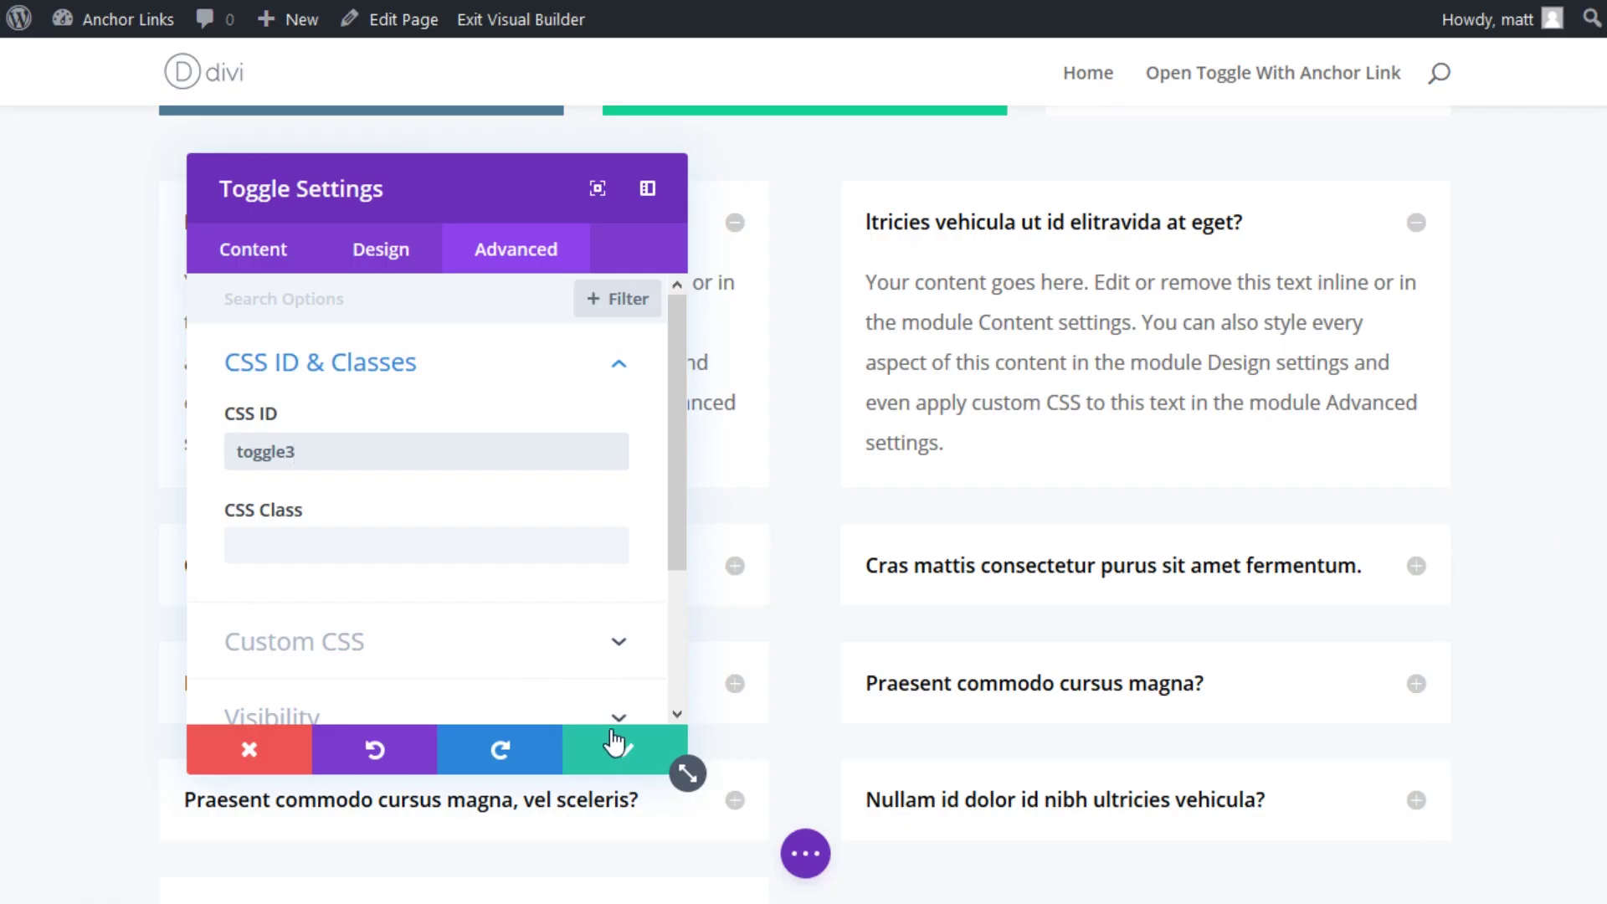
pyautogui.click(615, 740)
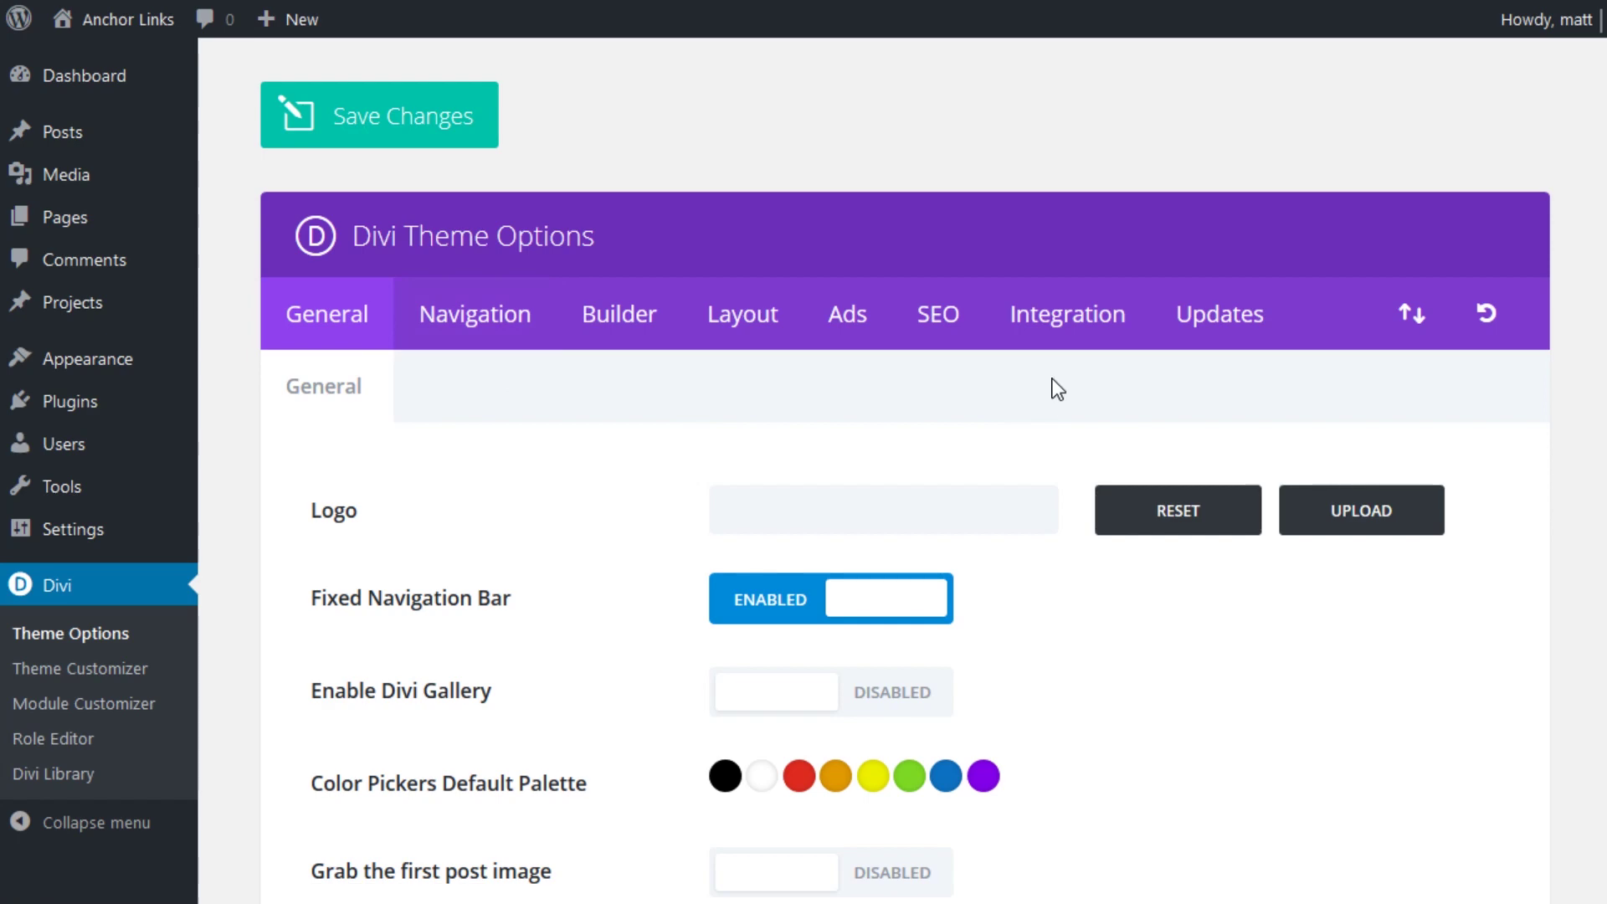
# Paste the jQuery toggle-opening script into the Integration body code and save Theme Options.
pyautogui.click(1030, 313)
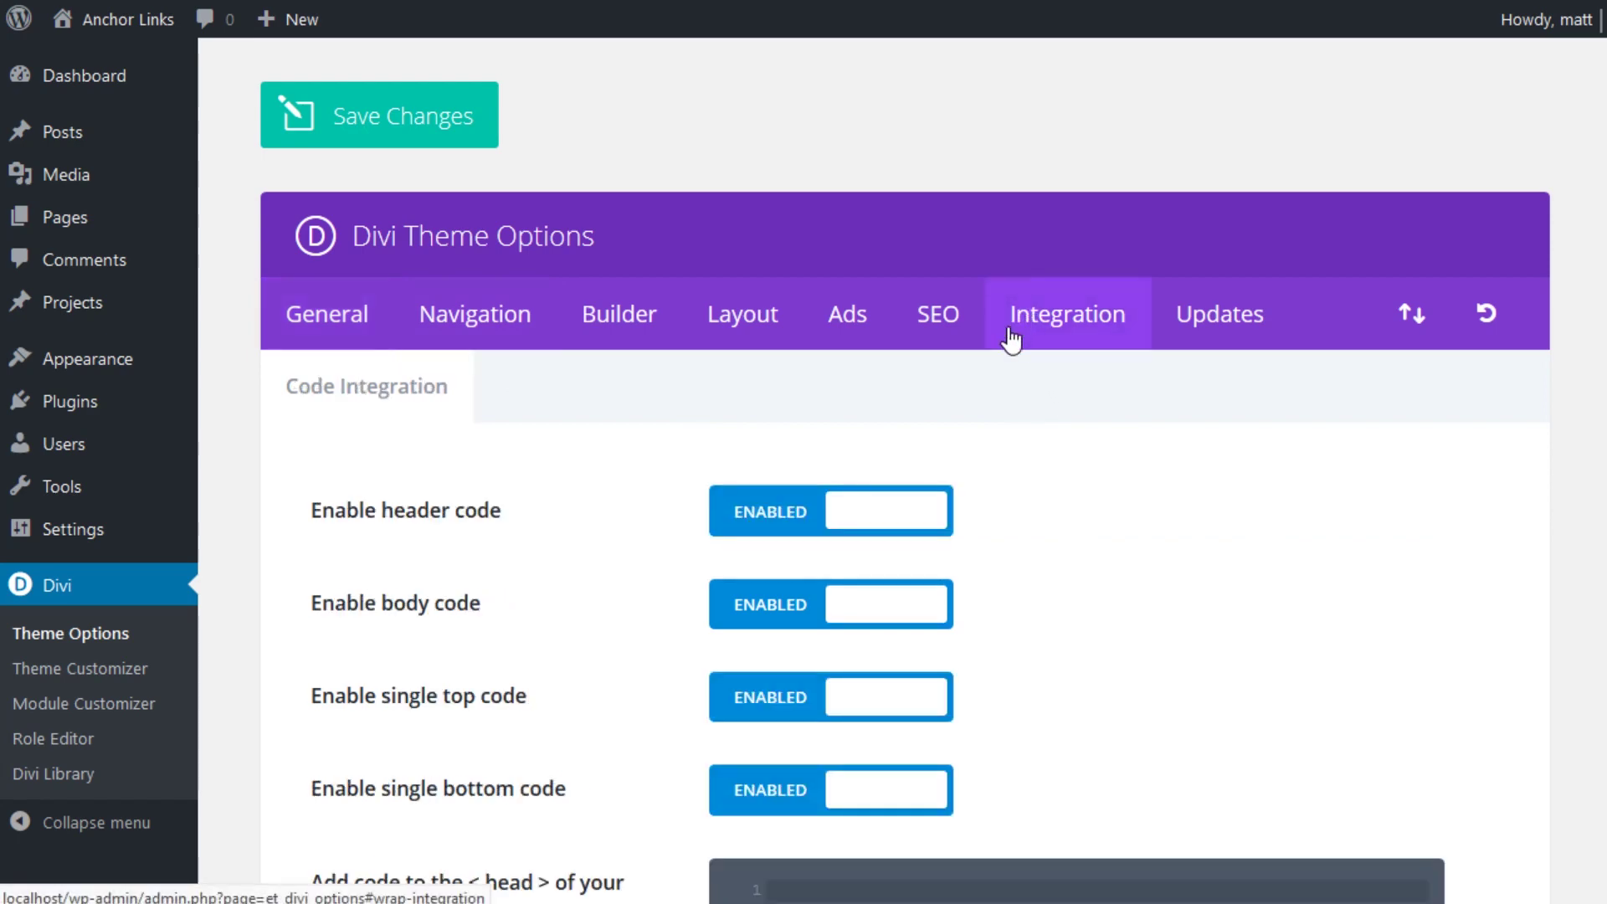
pyautogui.scroll(-10, 1017, 452)
pyautogui.click(1015, 445)
pyautogui.write("<script>     jQuery(function ($) {     //open toggle on button click     $('a.open-toggle').on('click', function(event){         $('#toggle3.et_pb_toggle_2 .et_pb_toggle_title').click();     }); }); </script>")
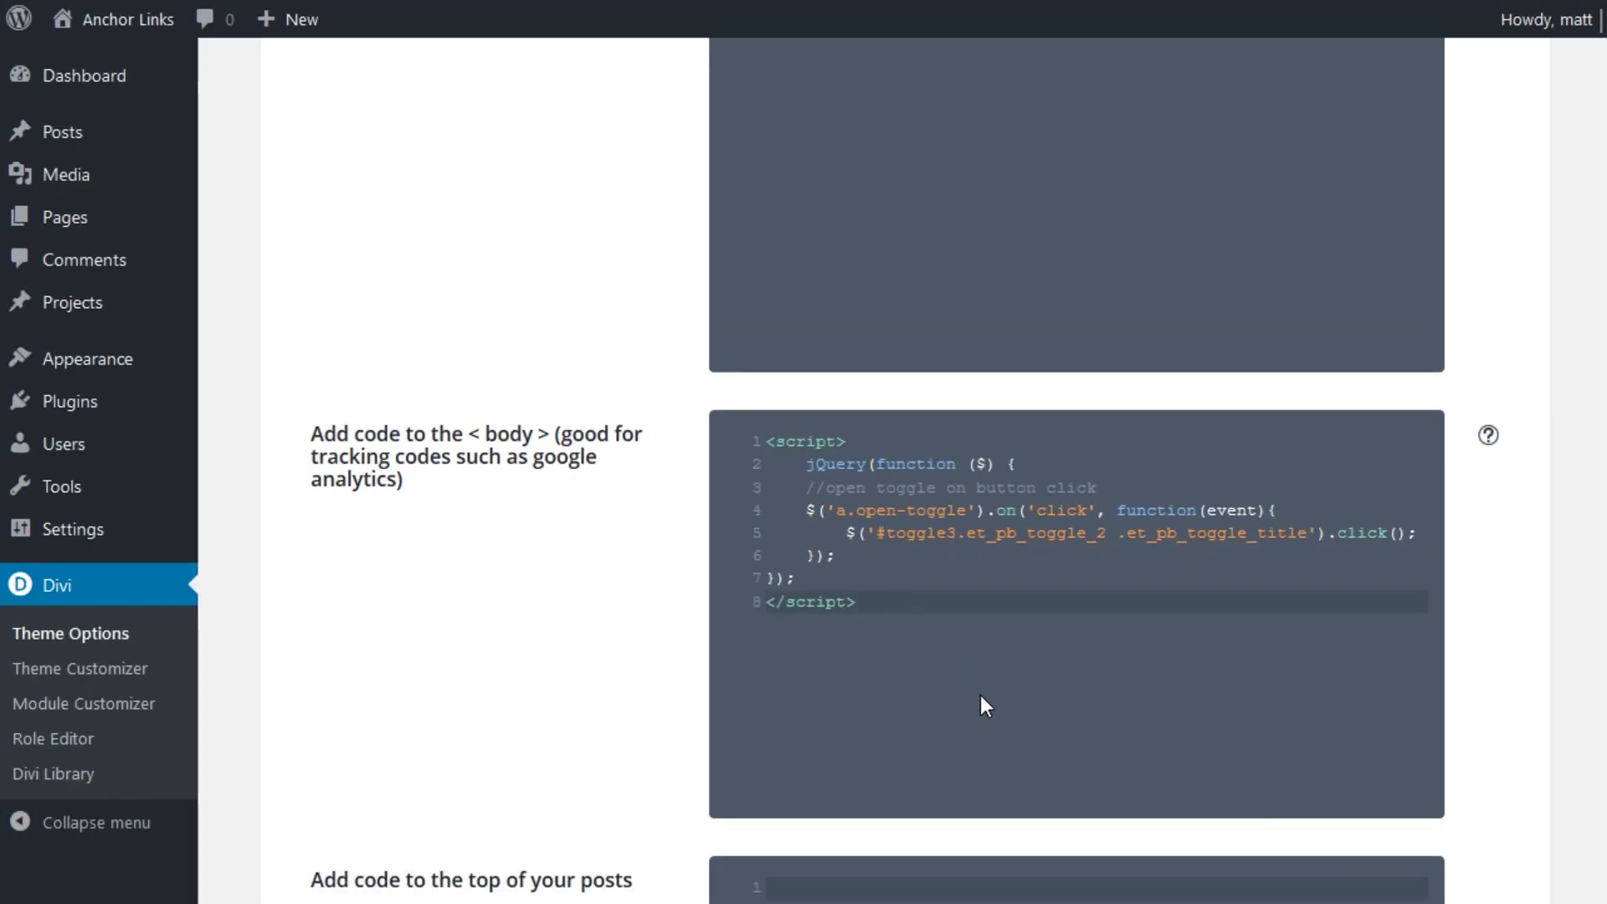
pyautogui.scroll(-10, 596, 880)
pyautogui.click(469, 709)
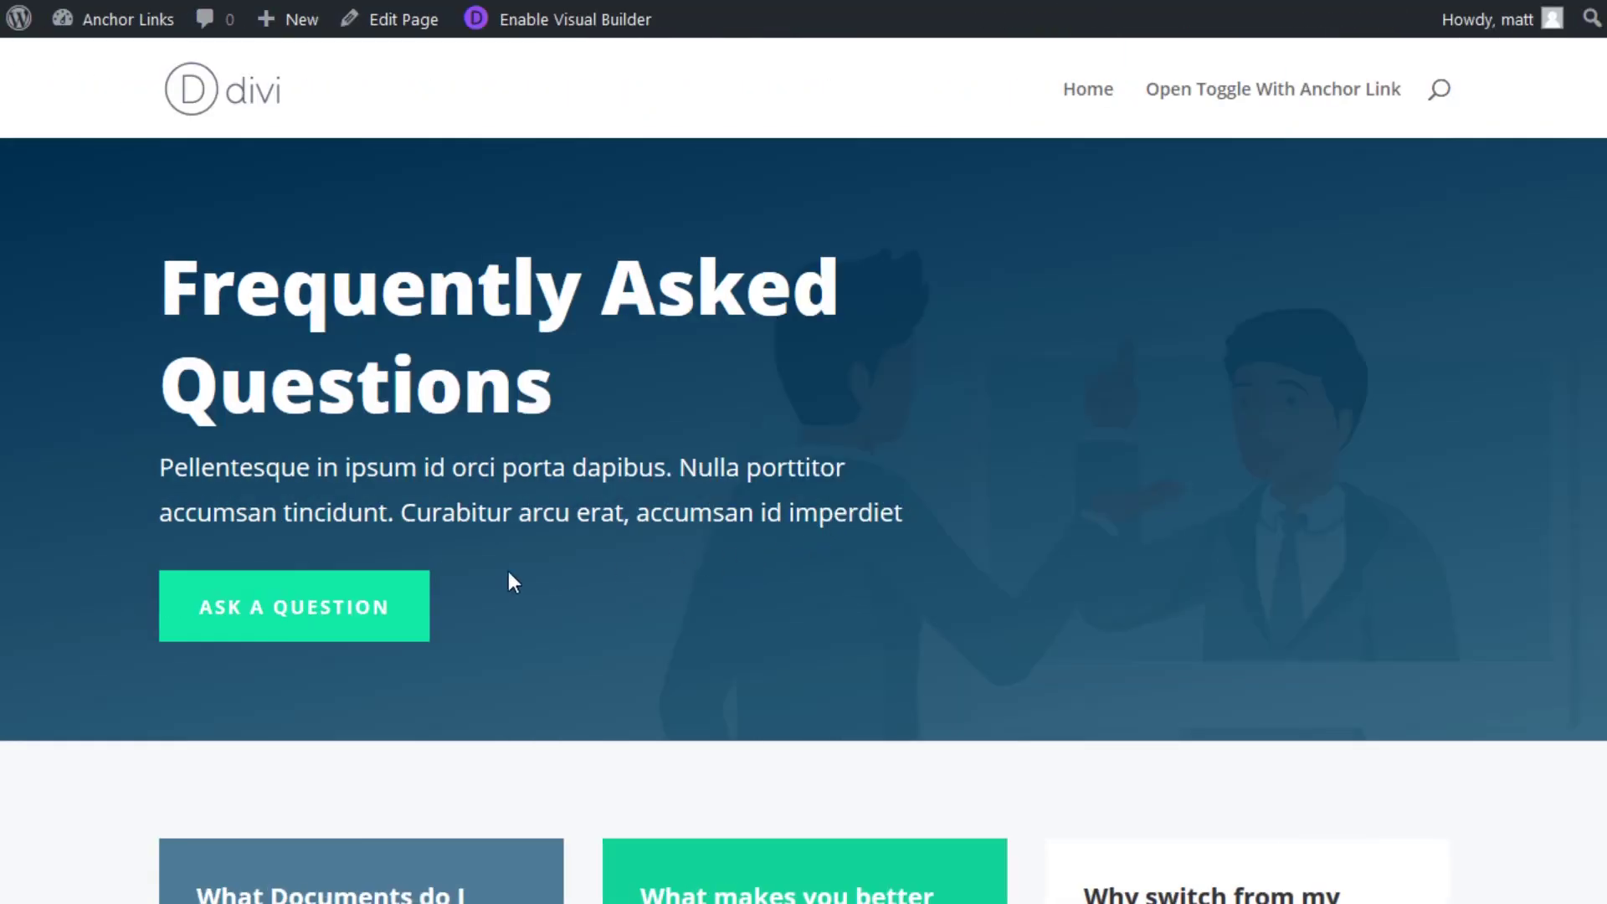
# Test the ASK A QUESTION button's #toggle3 anchor link on the live page.
pyautogui.click(319, 590)
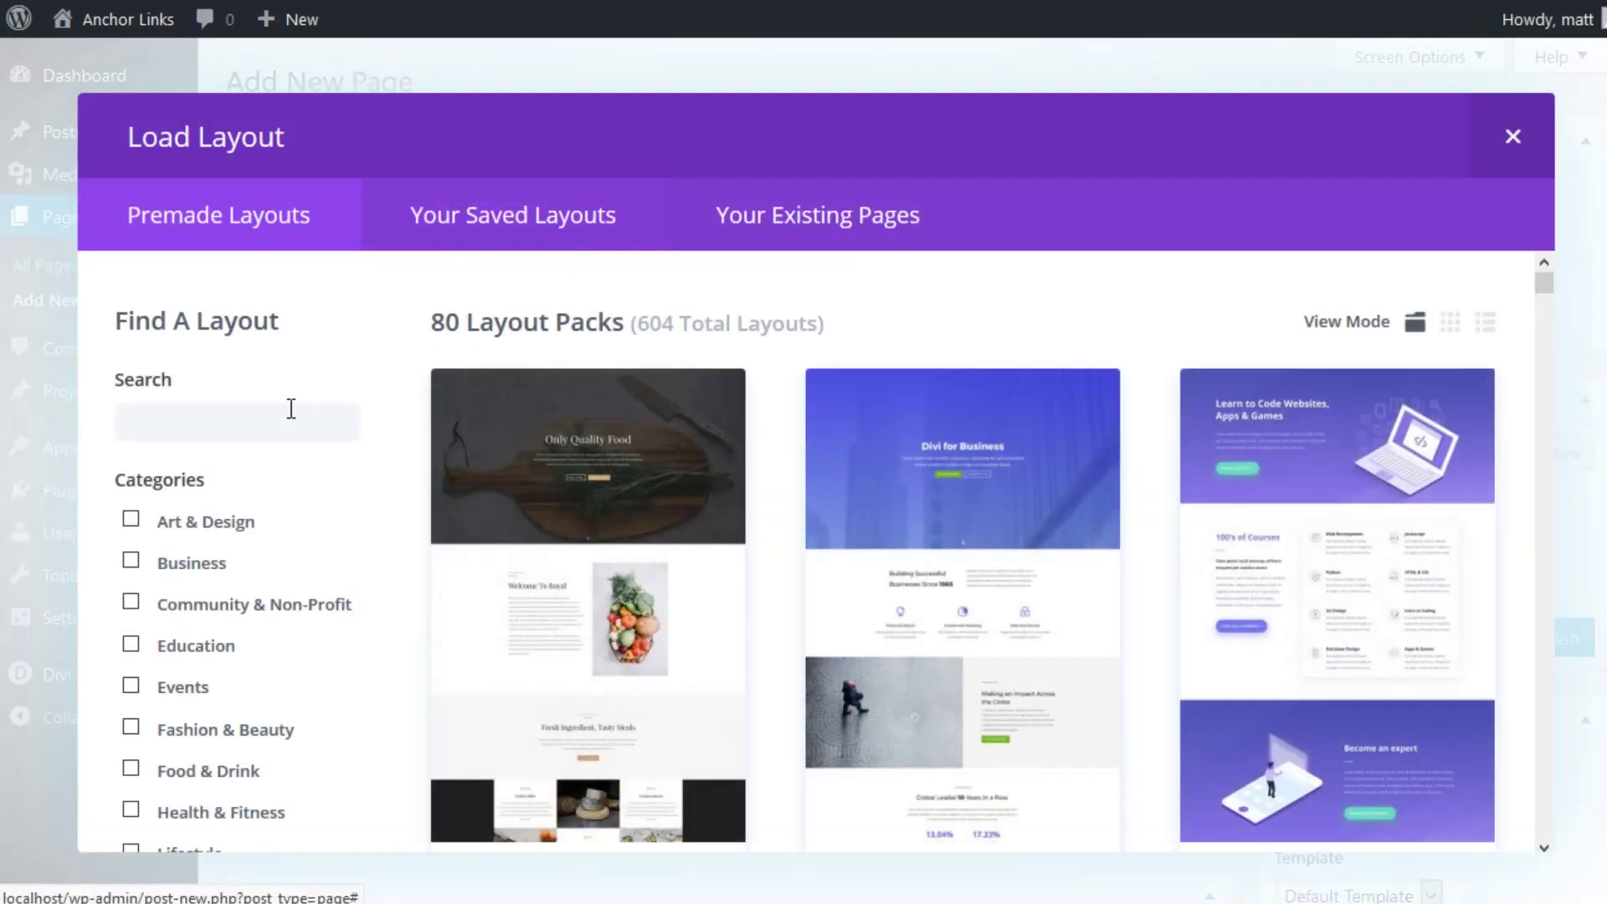
# Search premade layouts and load the Web Freelancer Home Page layout.
pyautogui.click(290, 408)
pyautogui.write('f')
pyautogui.scroll(-5, 617, 423)
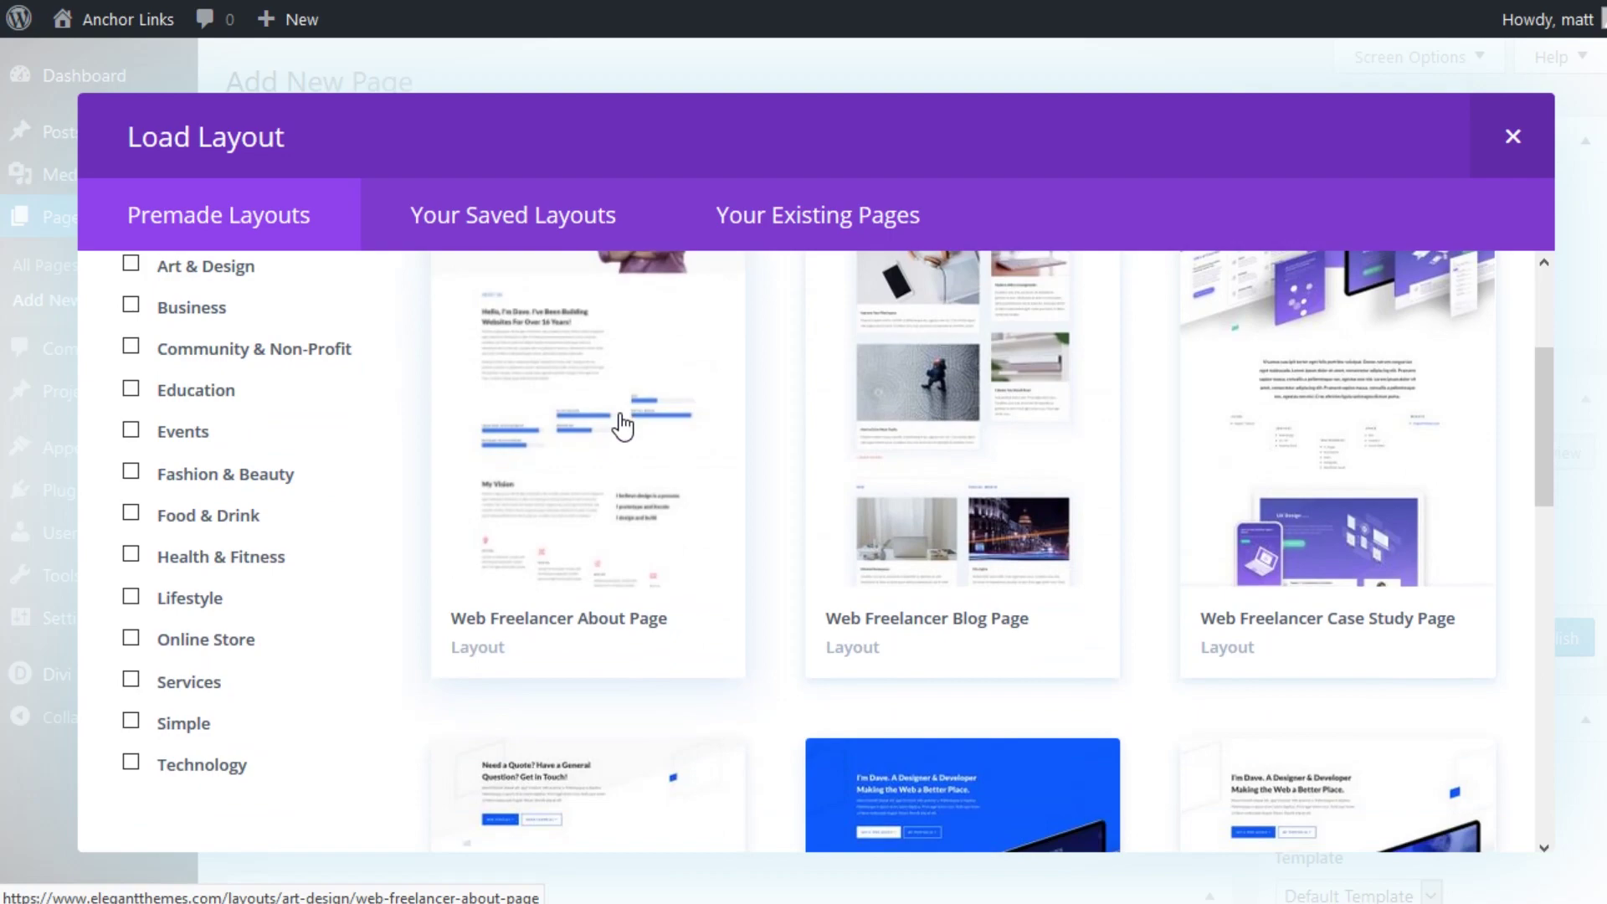
pyautogui.click(994, 452)
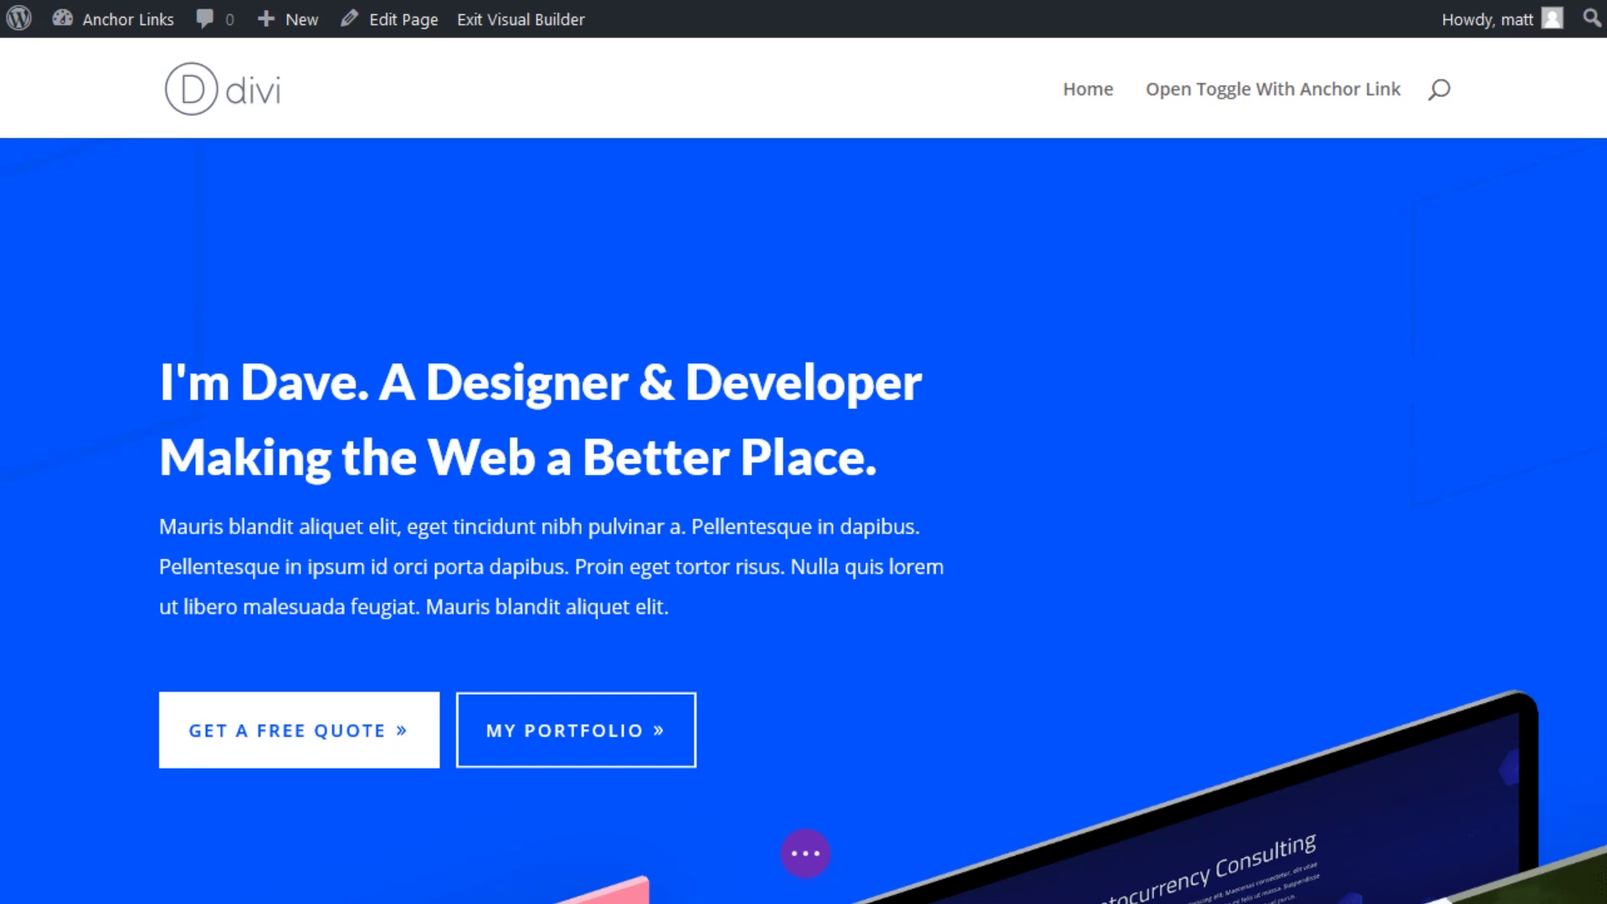
# Give the My Services section the CSS ID service.
pyautogui.scroll(-10, 1208, 775)
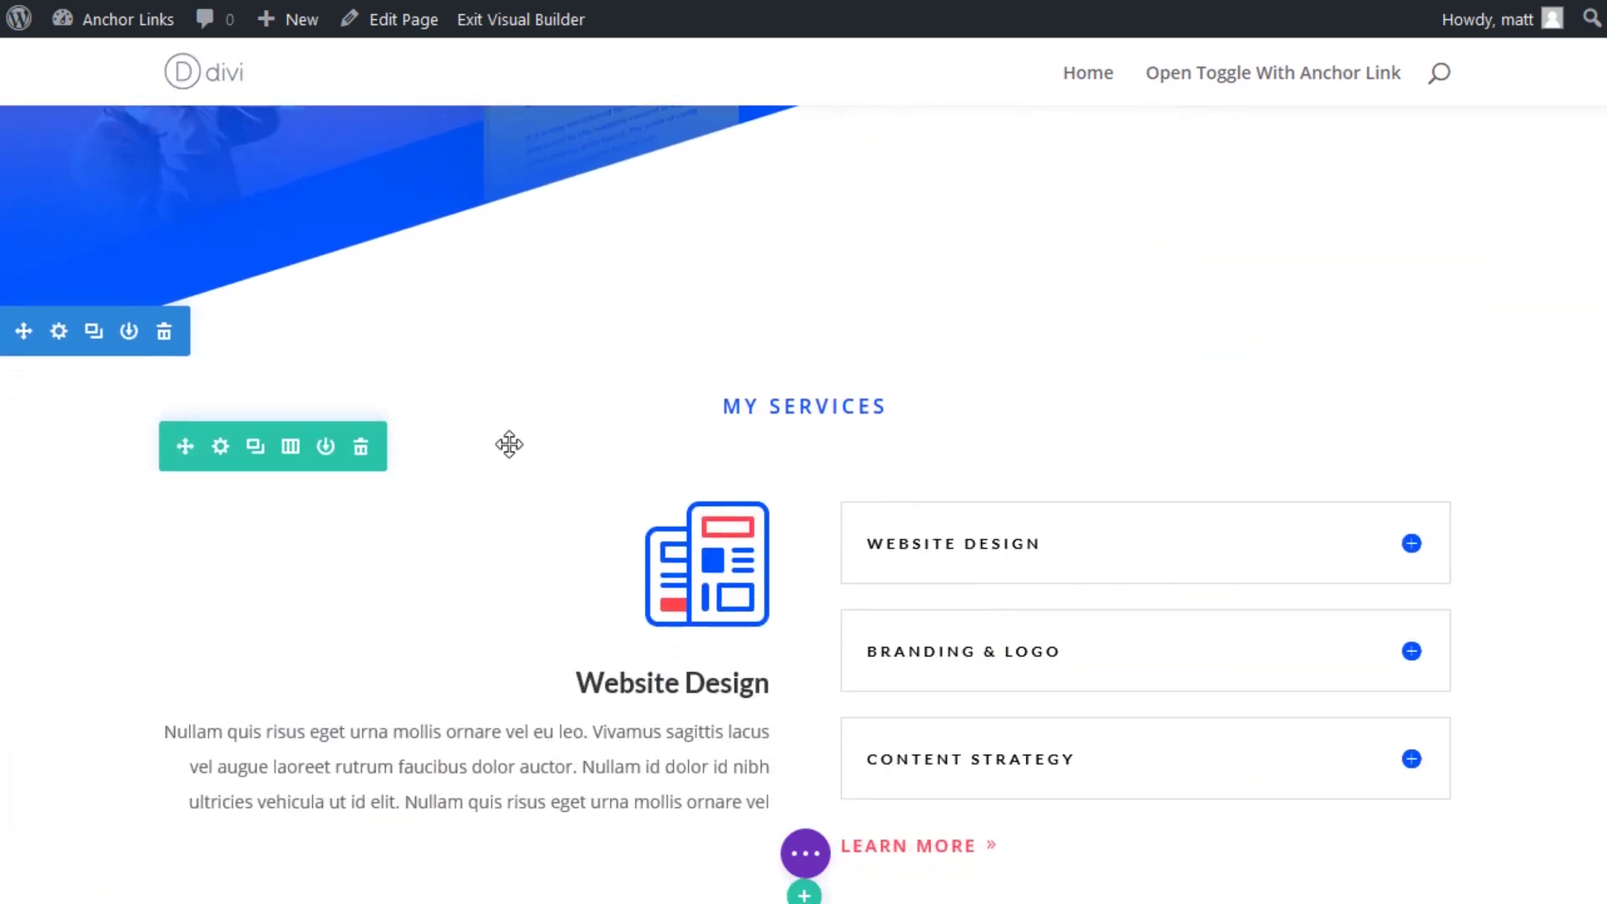
pyautogui.click(58, 333)
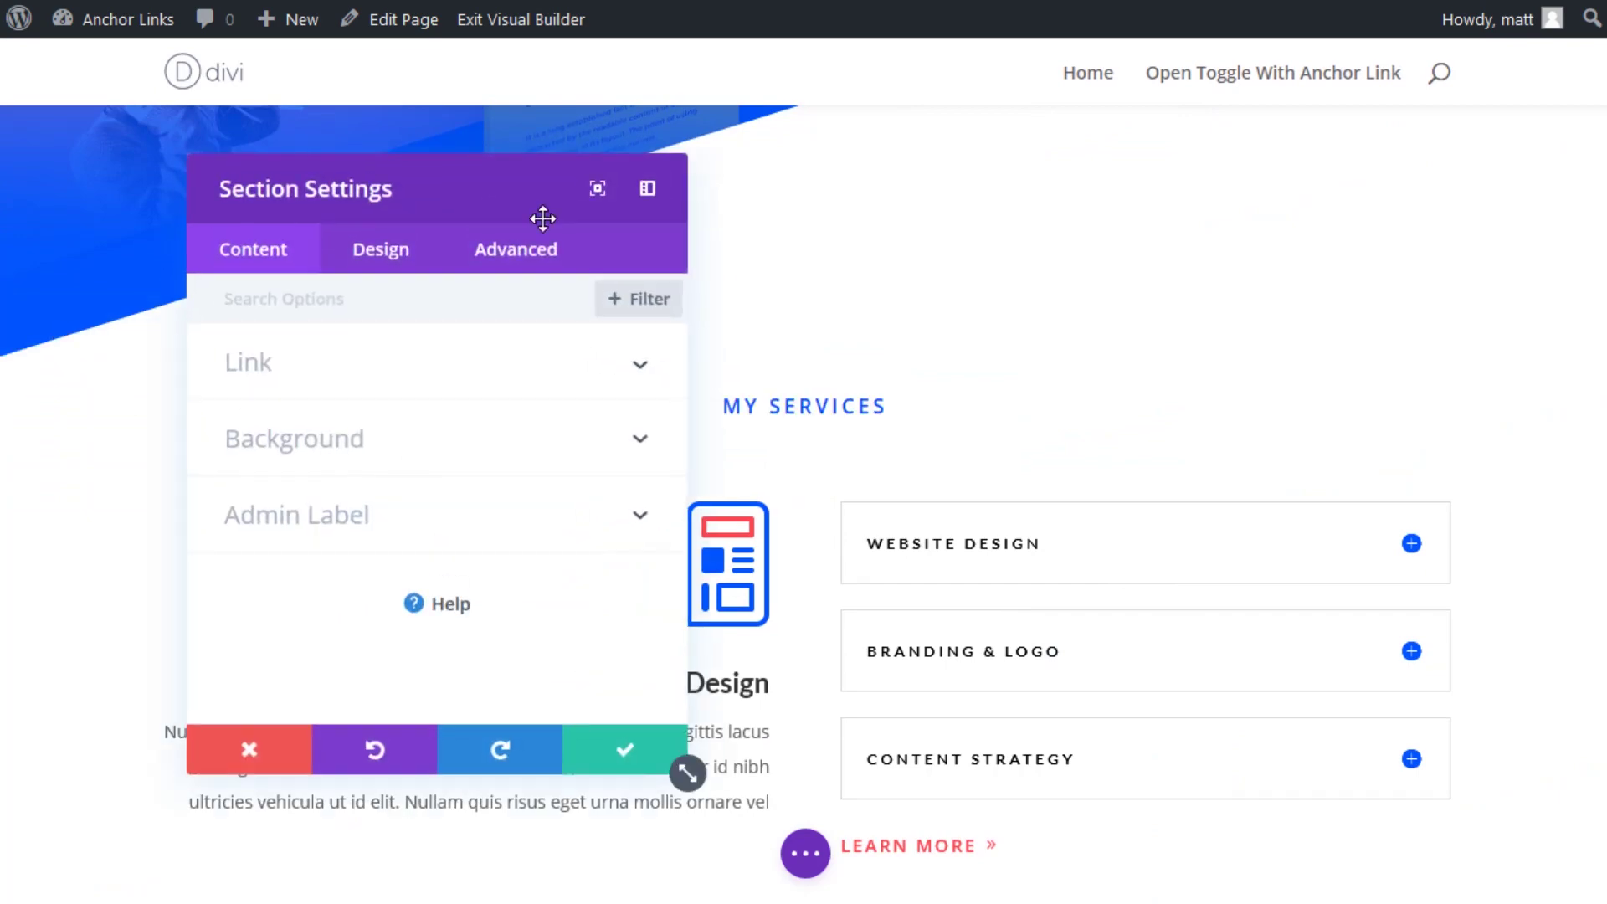
pyautogui.click(533, 255)
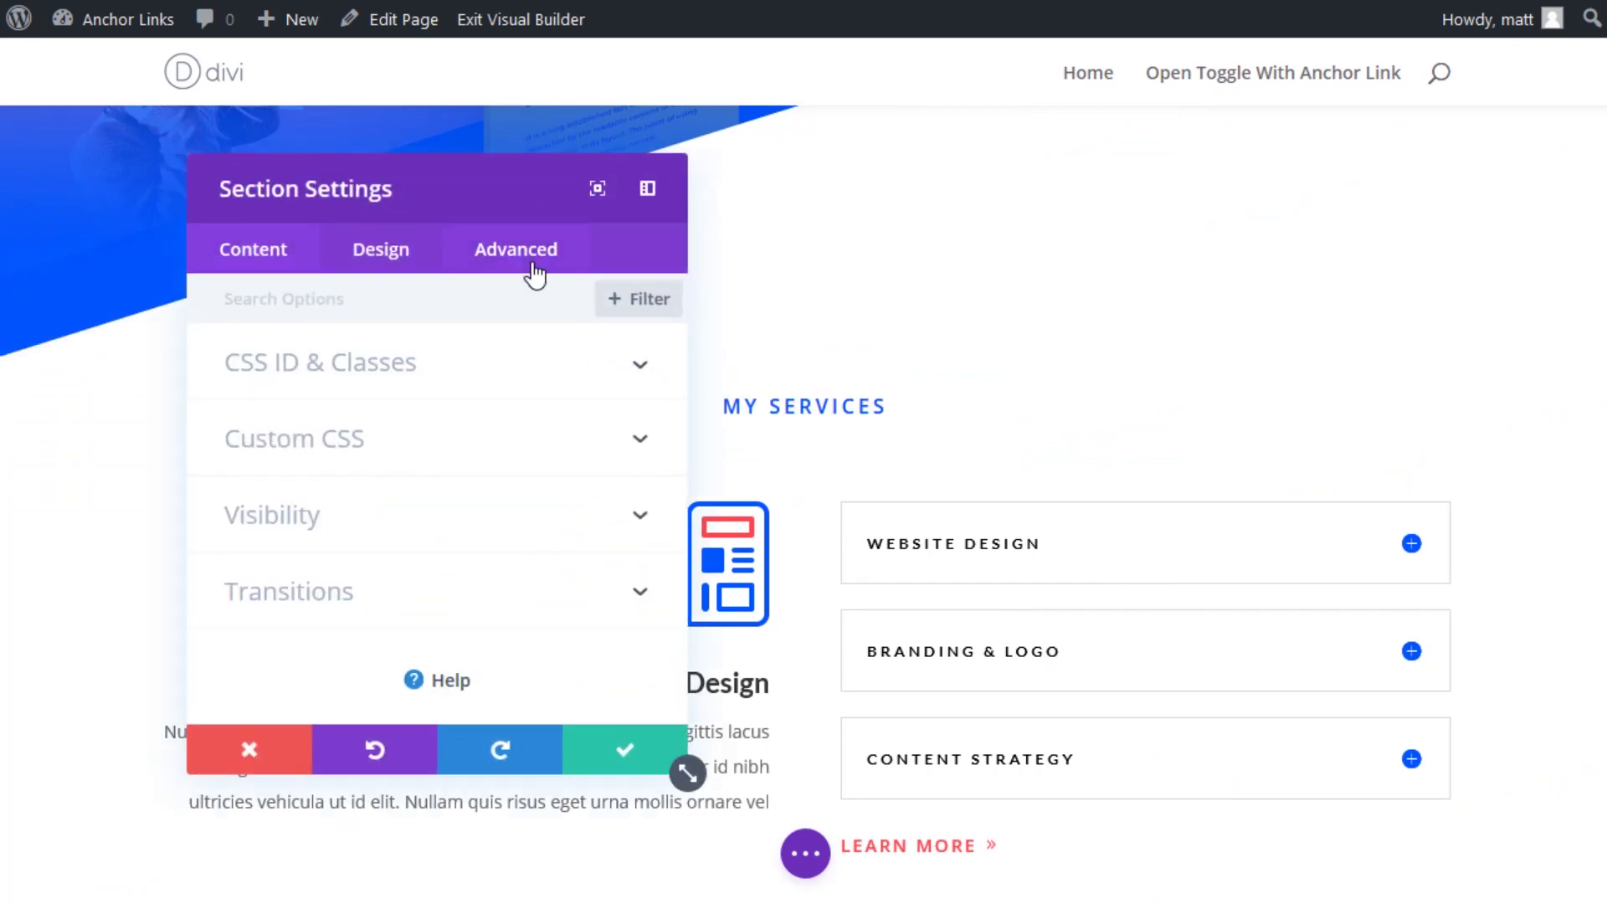
pyautogui.click(451, 380)
pyautogui.click(362, 448)
pyautogui.write('services')
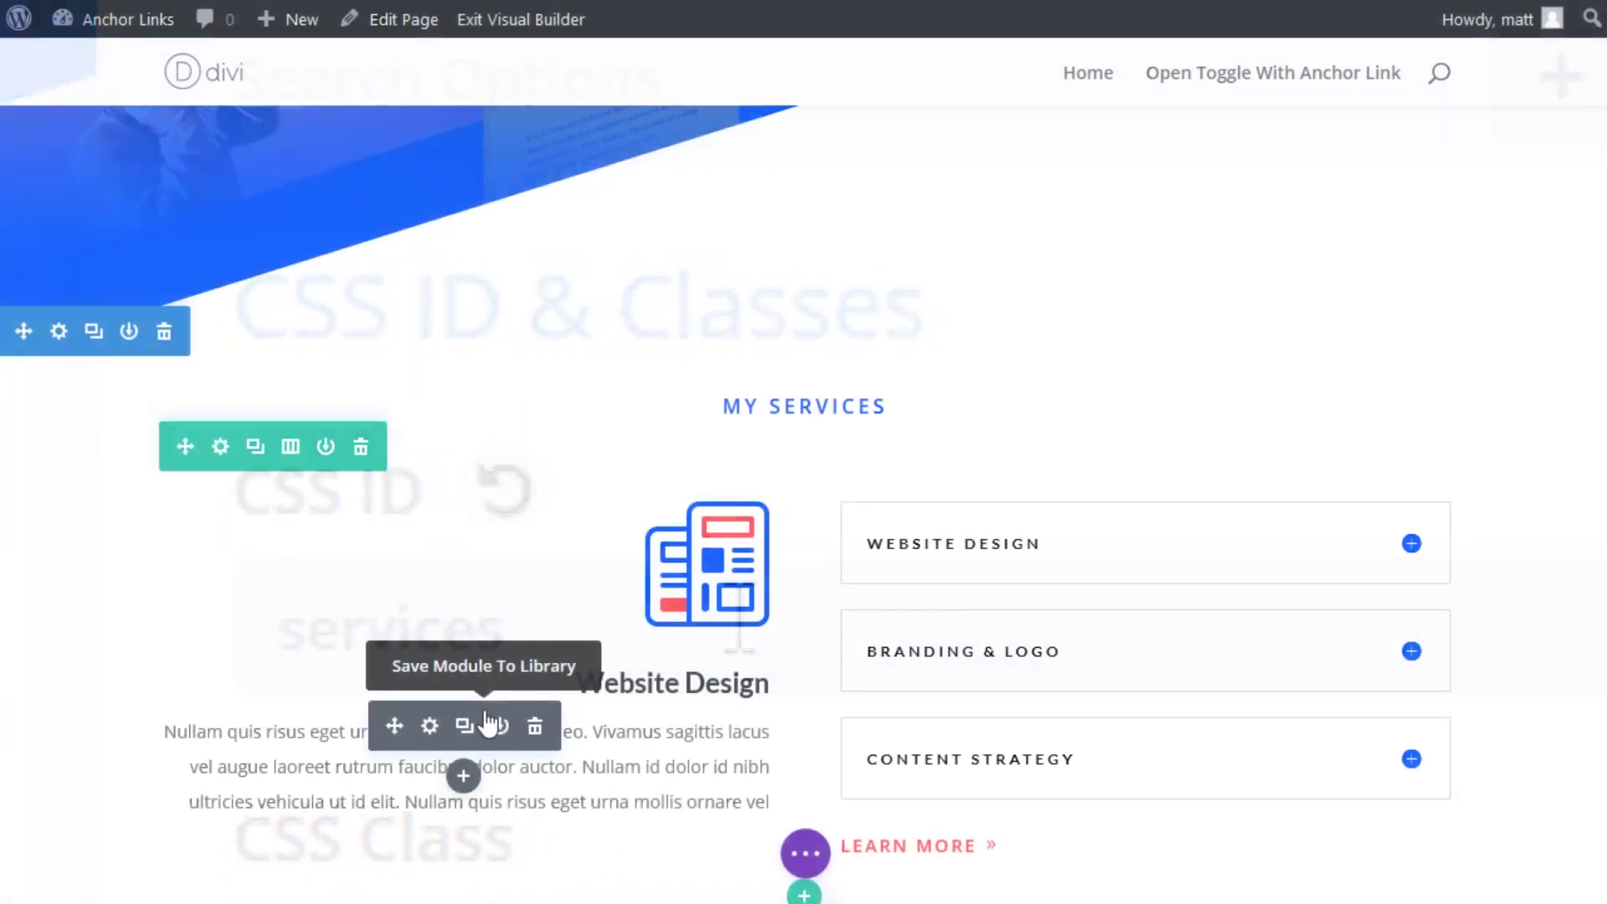
# Give the Featured Work section the CSS ID work.
pyautogui.scroll(-12, 486, 711)
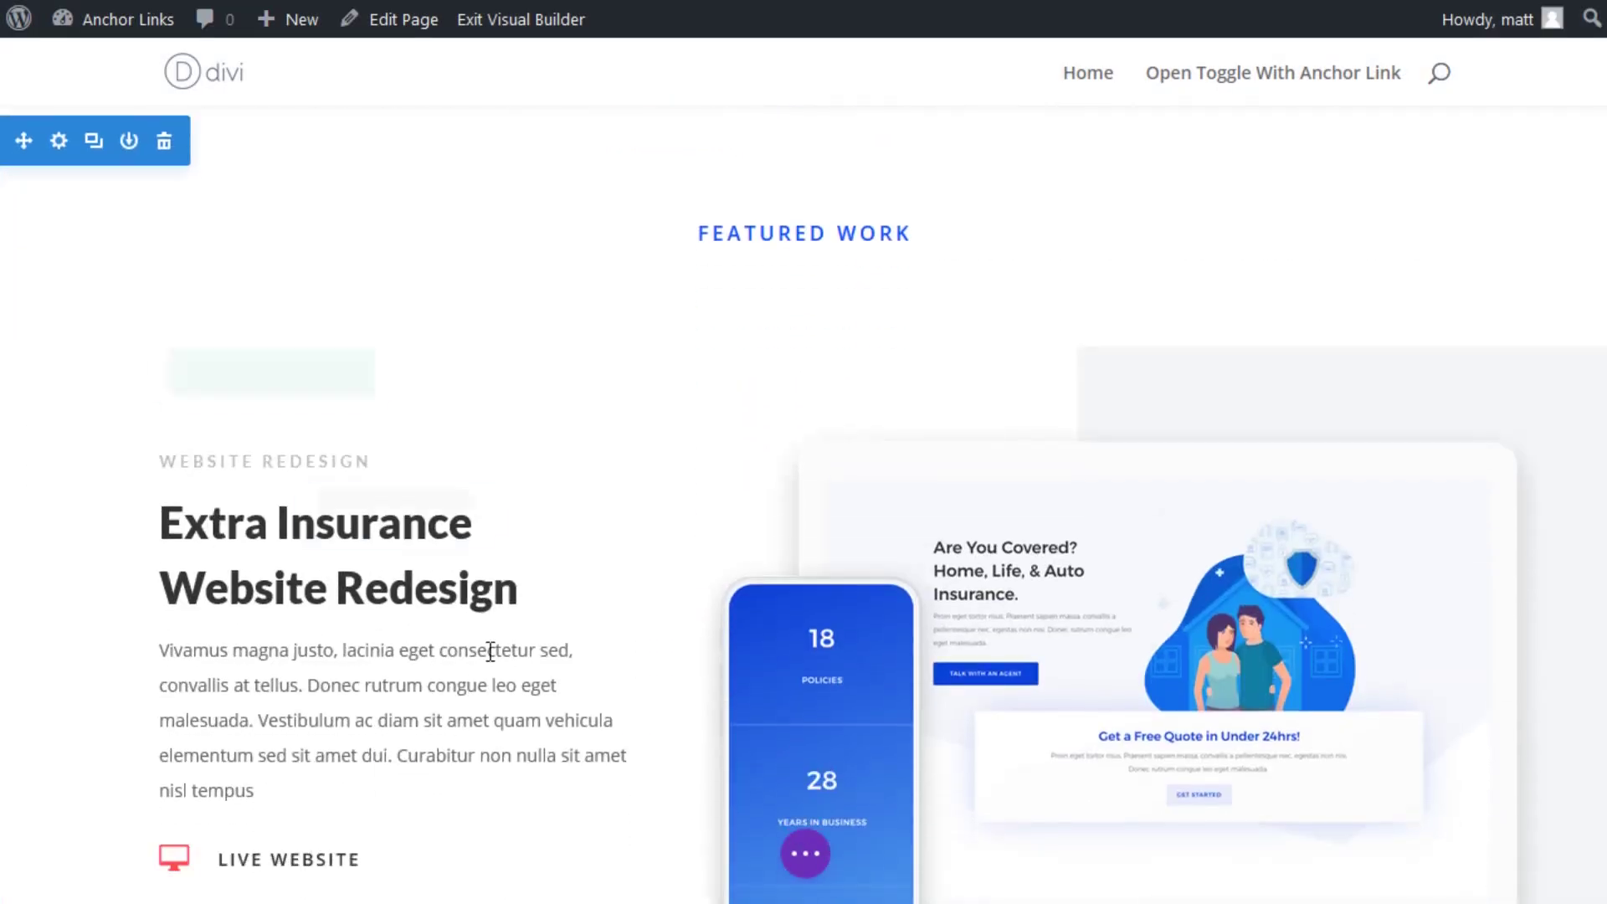
pyautogui.click(60, 143)
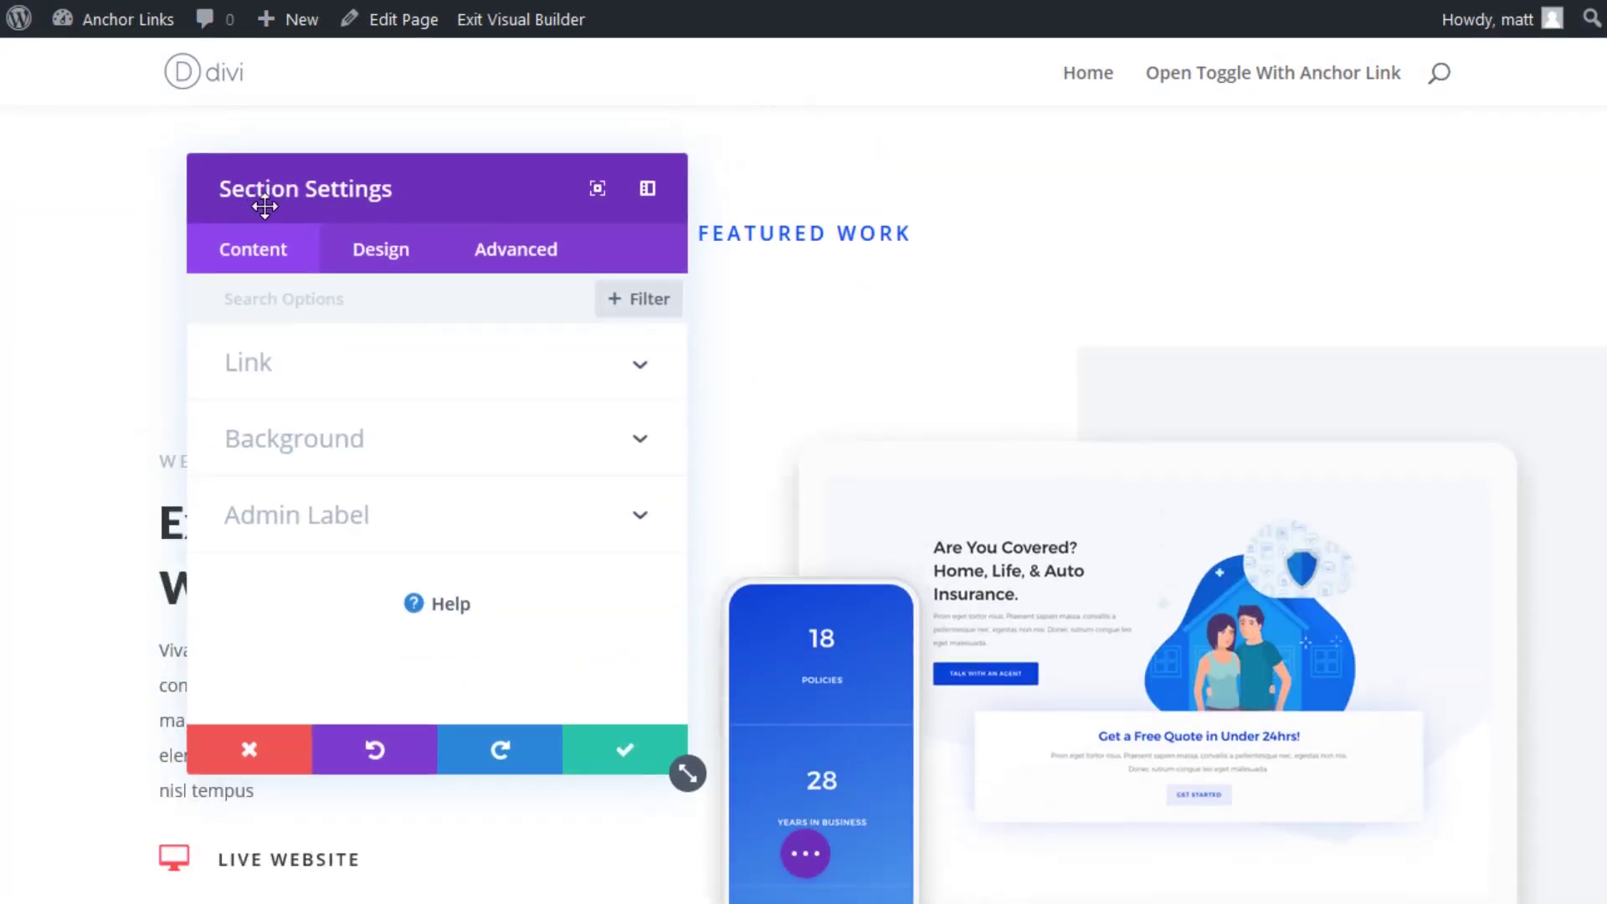
pyautogui.click(505, 251)
pyautogui.click(413, 359)
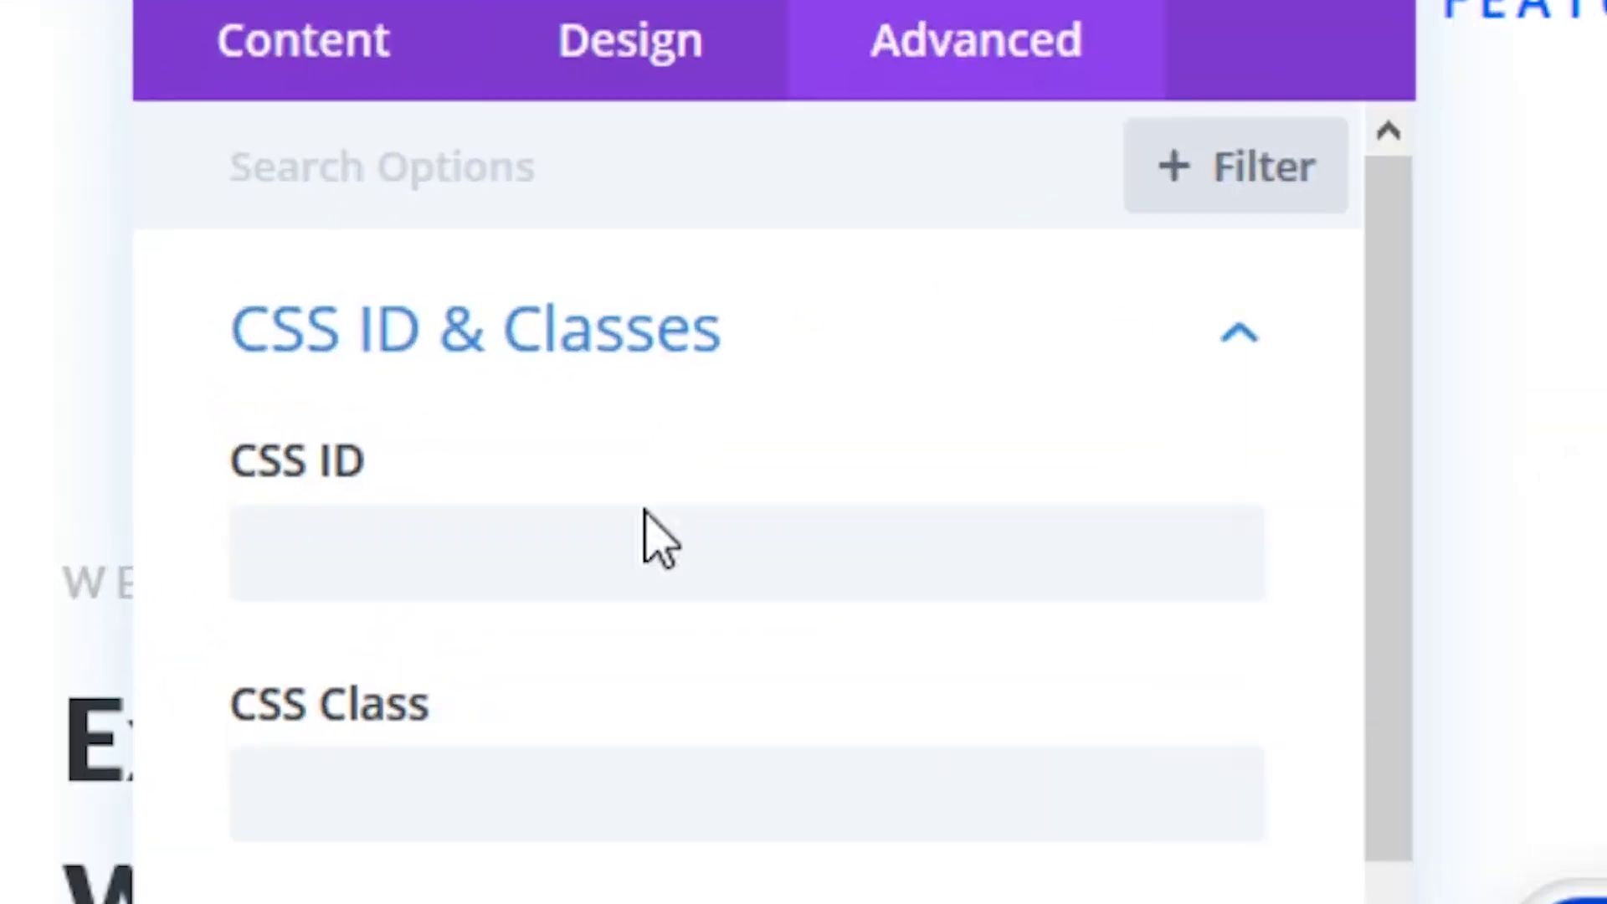
pyautogui.click(645, 512)
pyautogui.write('work')
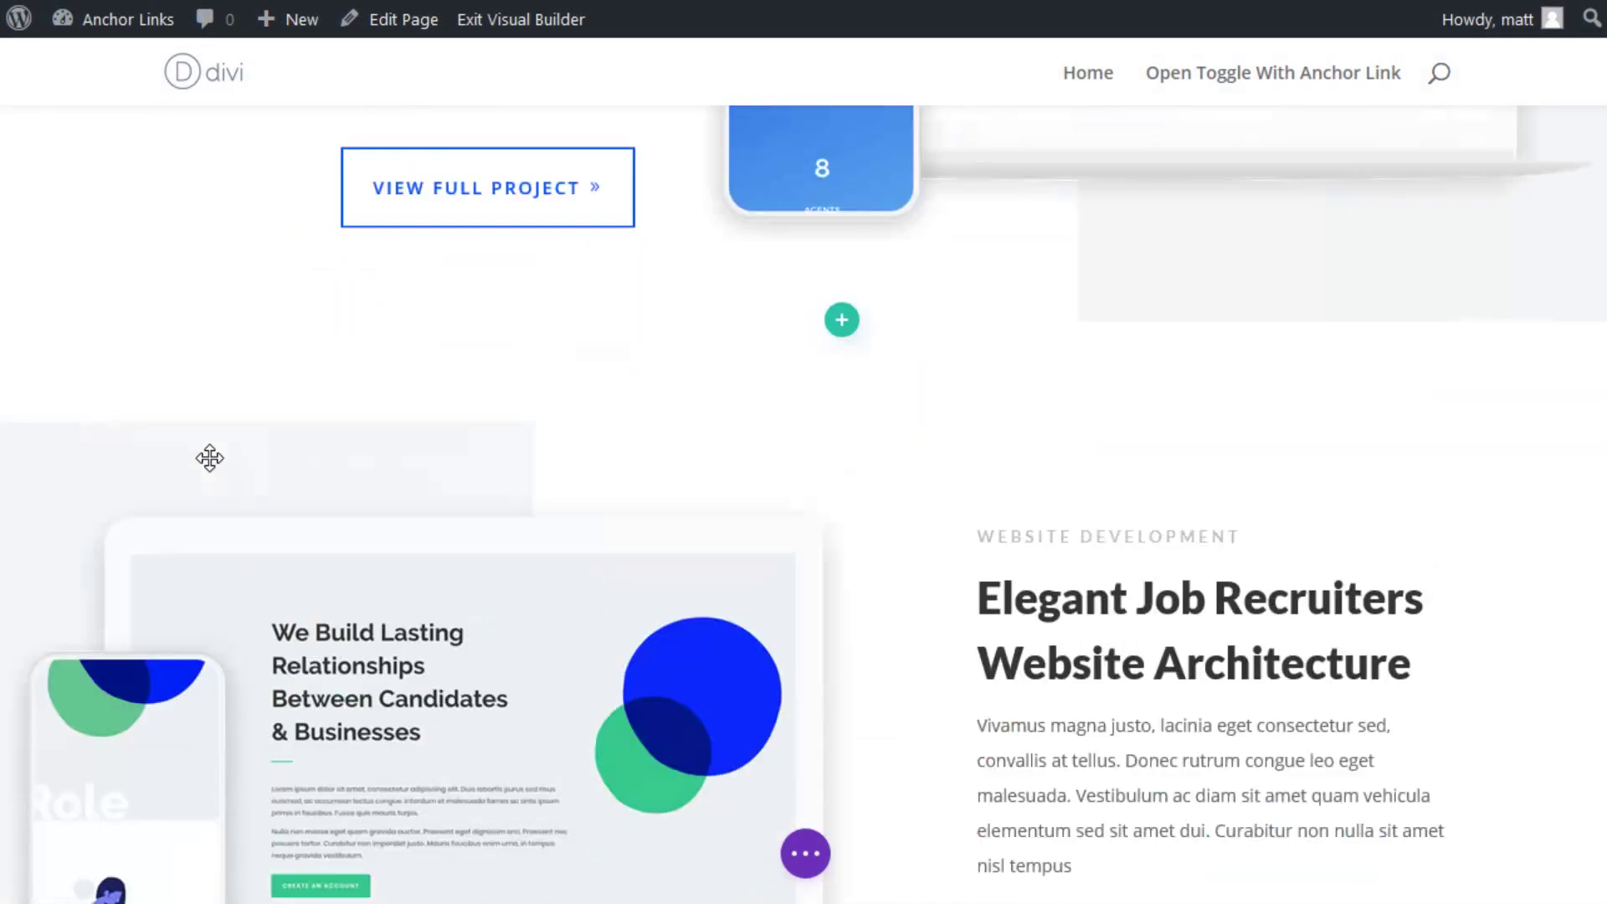
# Start entering the About Me section's CSS ID, typing 'abo'.
pyautogui.scroll(-5, 215, 443)
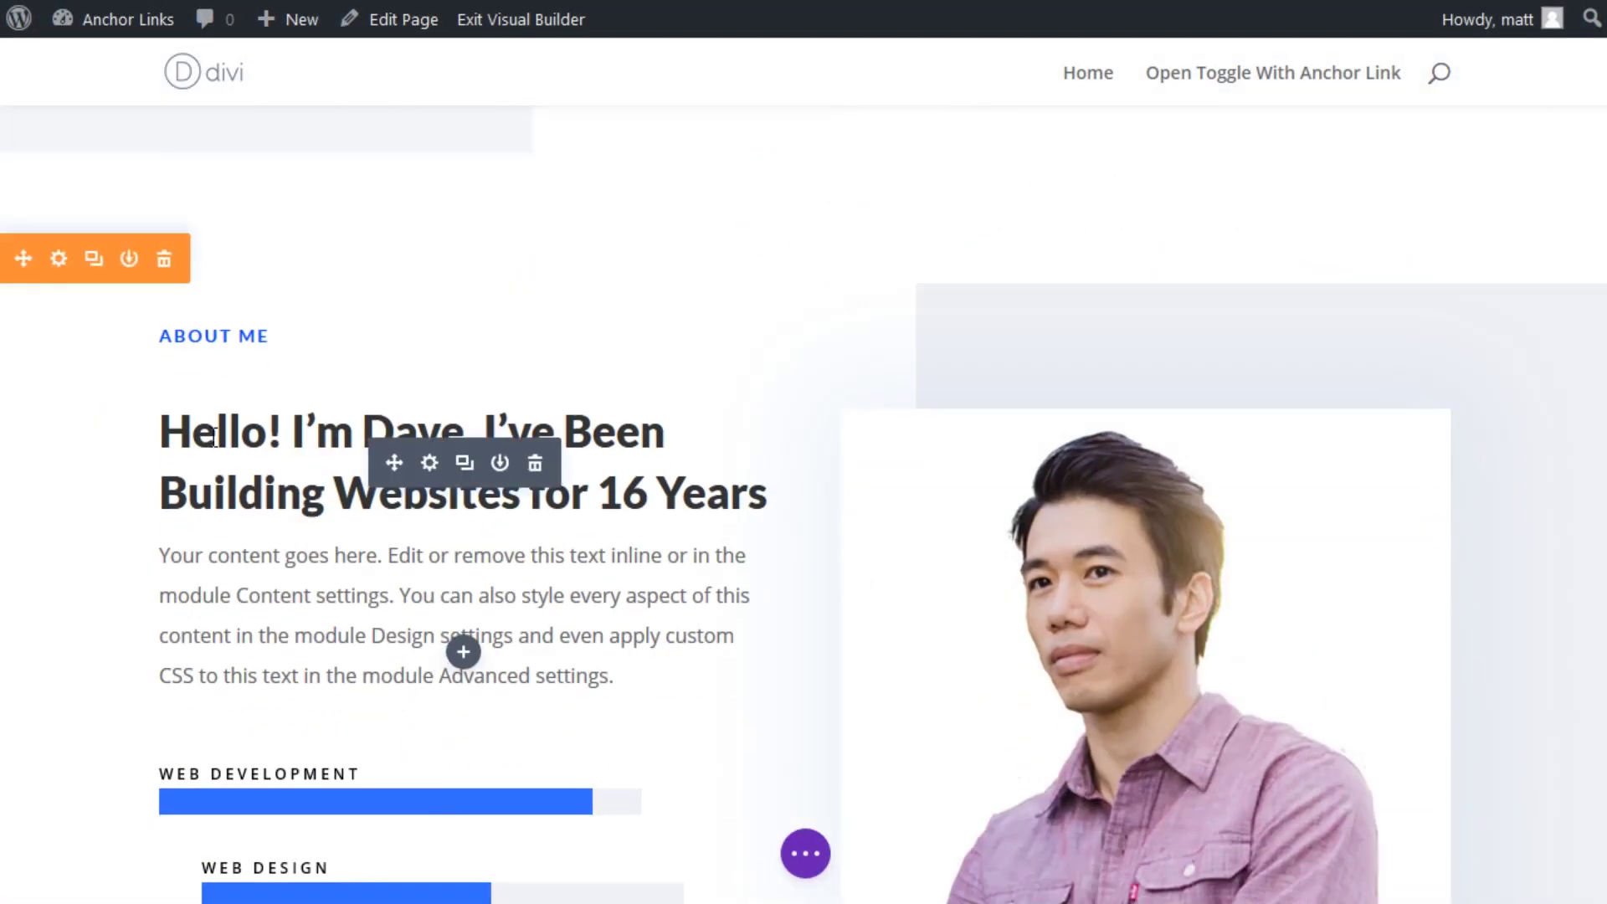
pyautogui.click(60, 274)
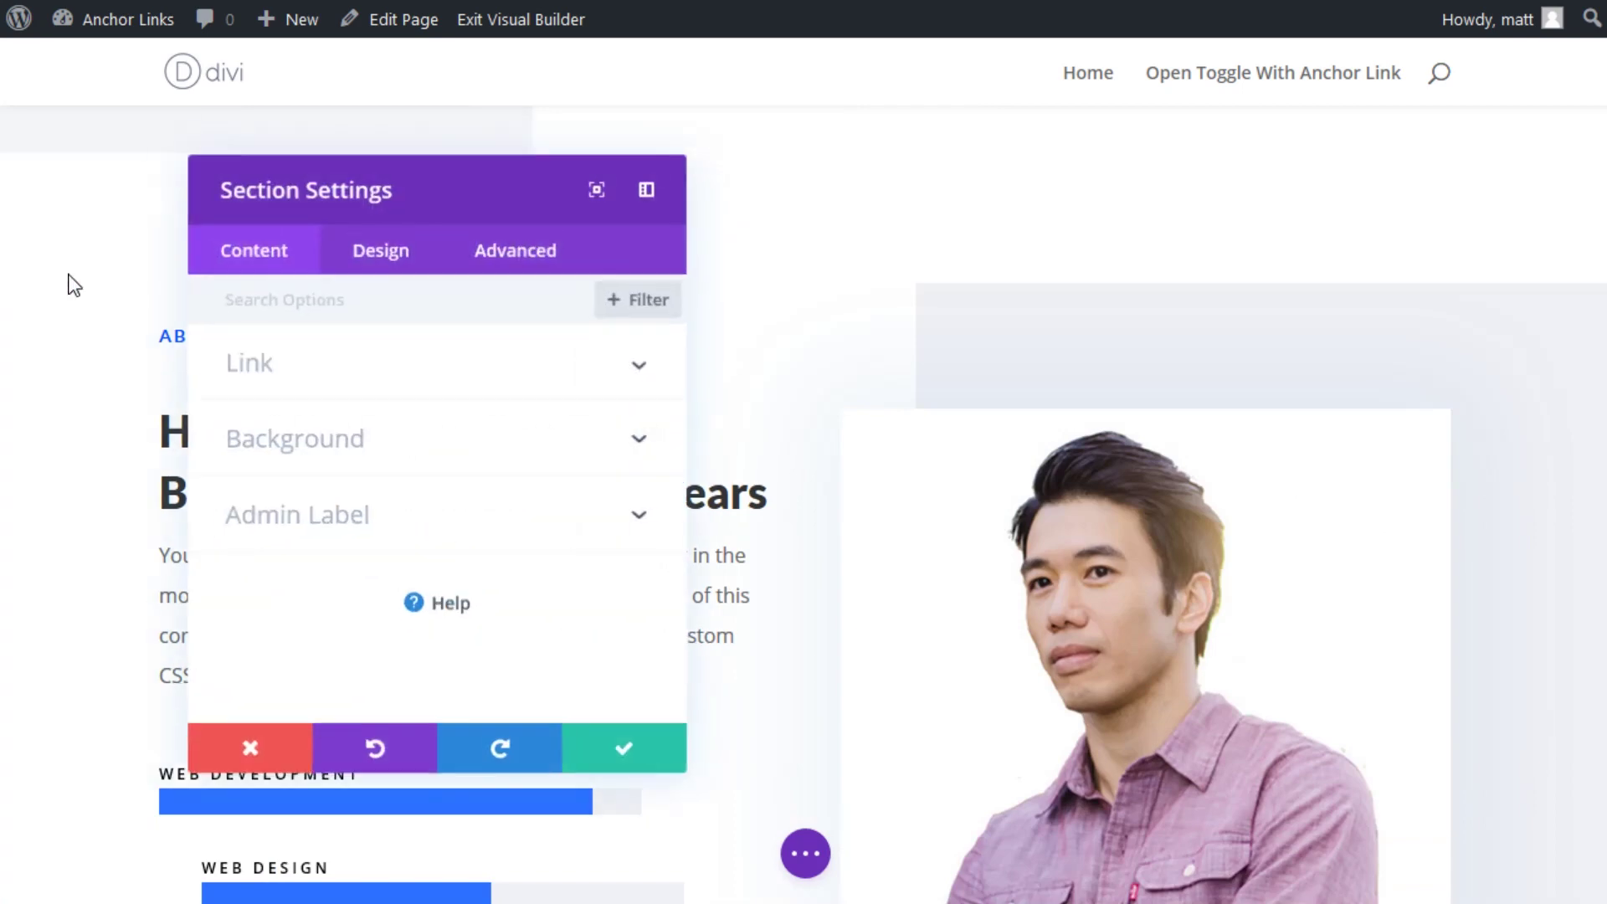
pyautogui.click(487, 268)
pyautogui.click(340, 372)
pyautogui.click(329, 445)
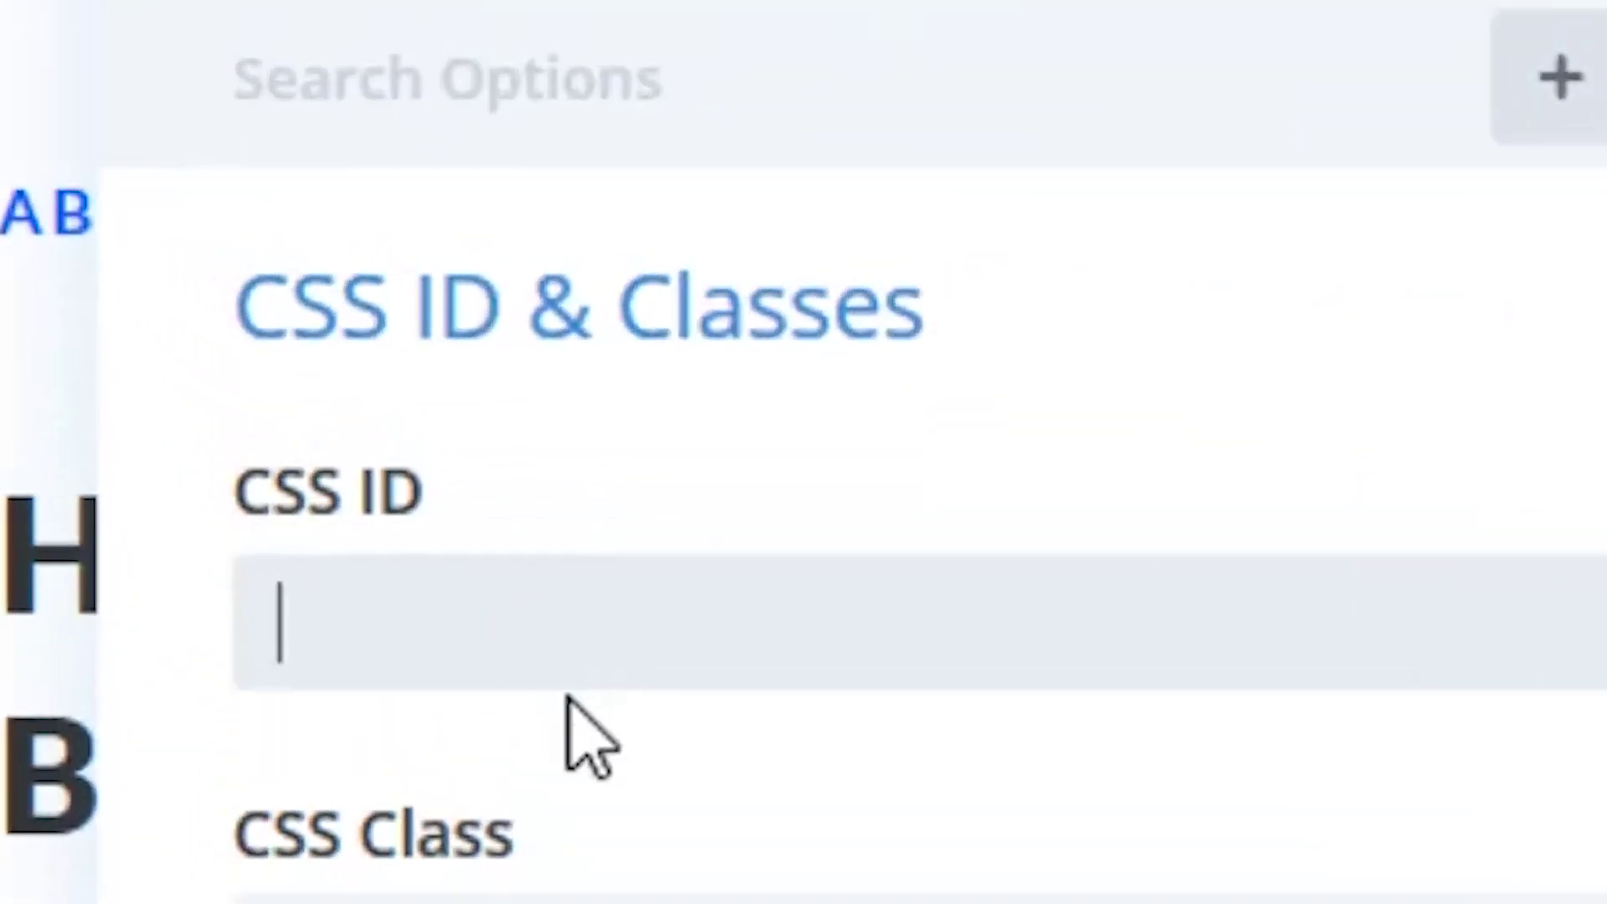
pyautogui.write('abo')
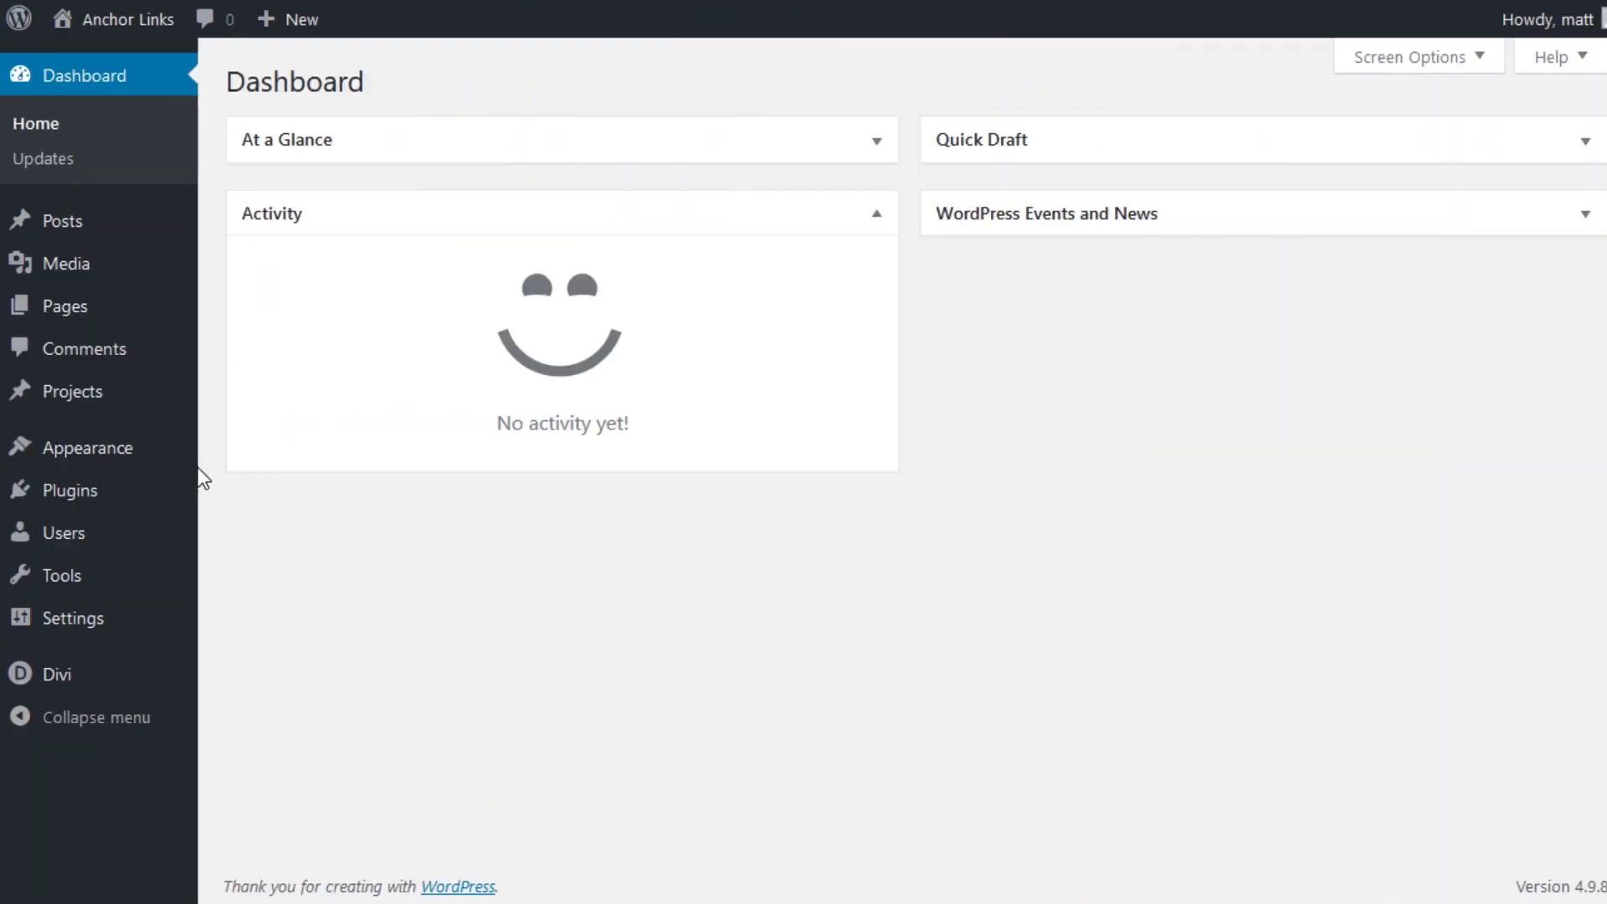
# In Appearance > Menus, add custom section links such as #services and #about to the Main Menu.
pyautogui.moveTo(36, 448)
pyautogui.click(227, 559)
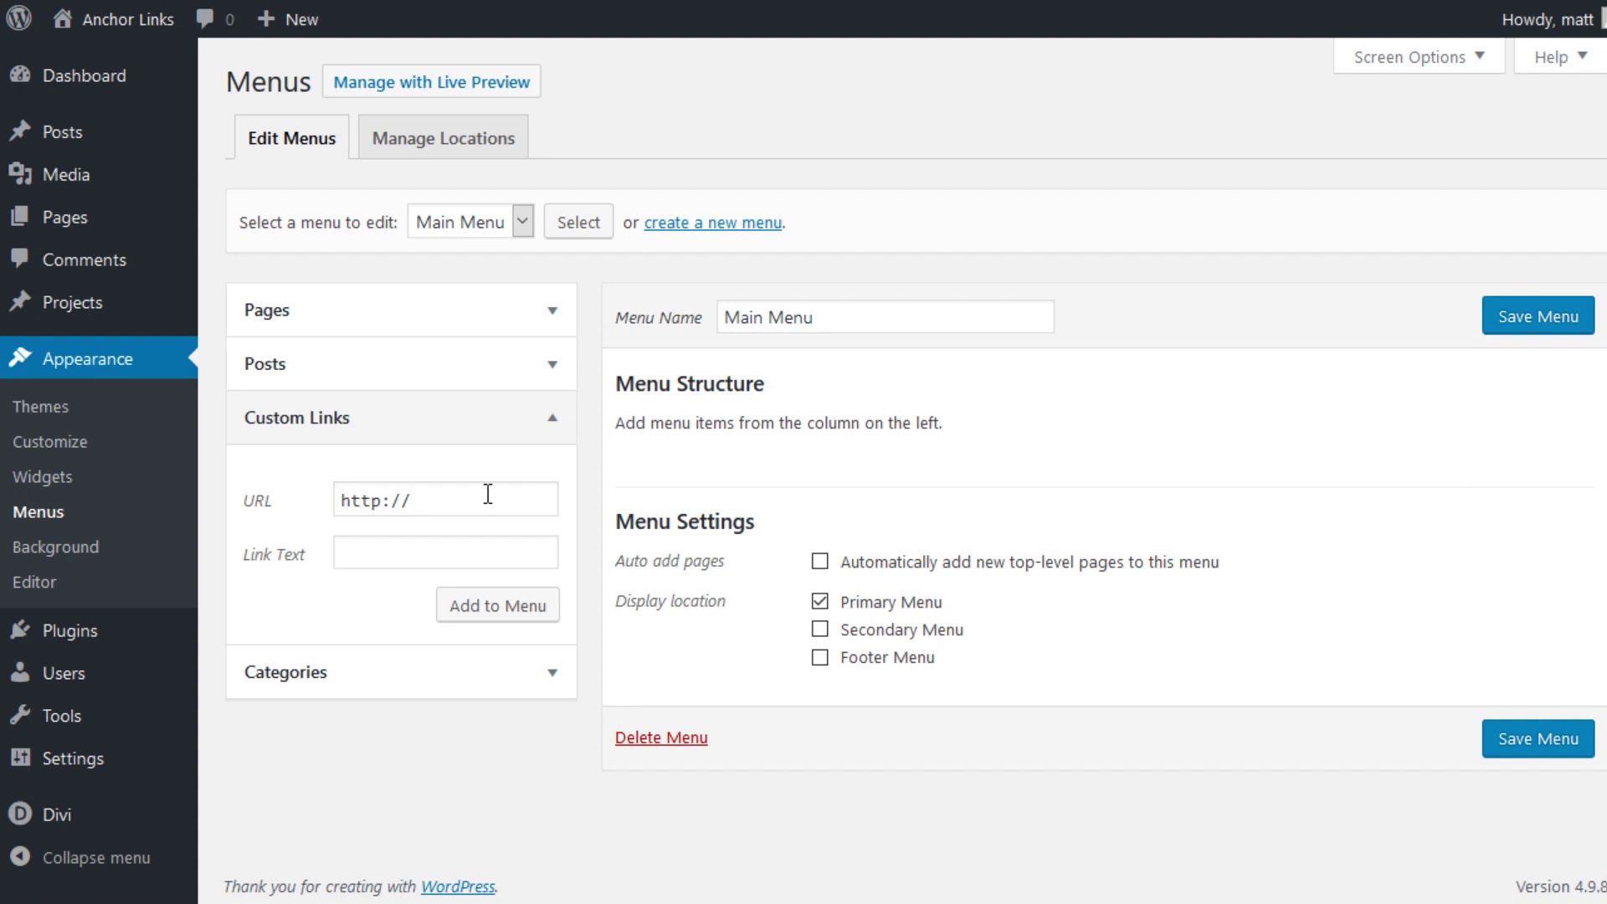
pyautogui.click(488, 495)
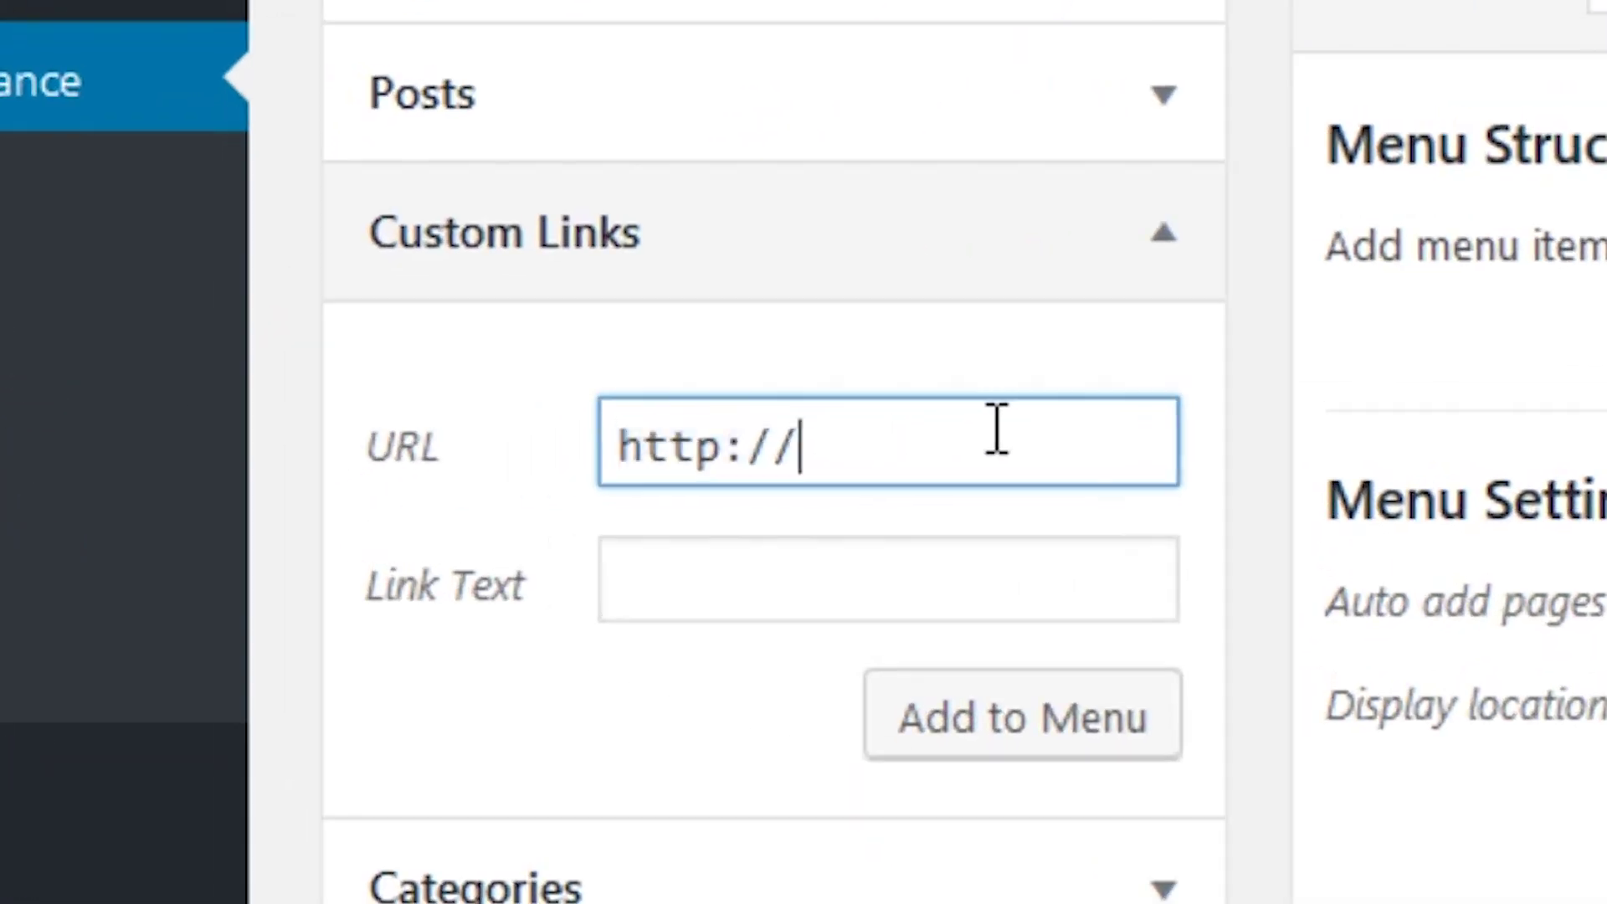
pyautogui.press('BackSpace')
pyautogui.press('BackSpace')
pyautogui.press('BackSpace')
pyautogui.press('BackSpace')
pyautogui.press('BackSpace')
pyautogui.press('BackSpace')
pyautogui.press('BackSpace')
pyautogui.write('#services')
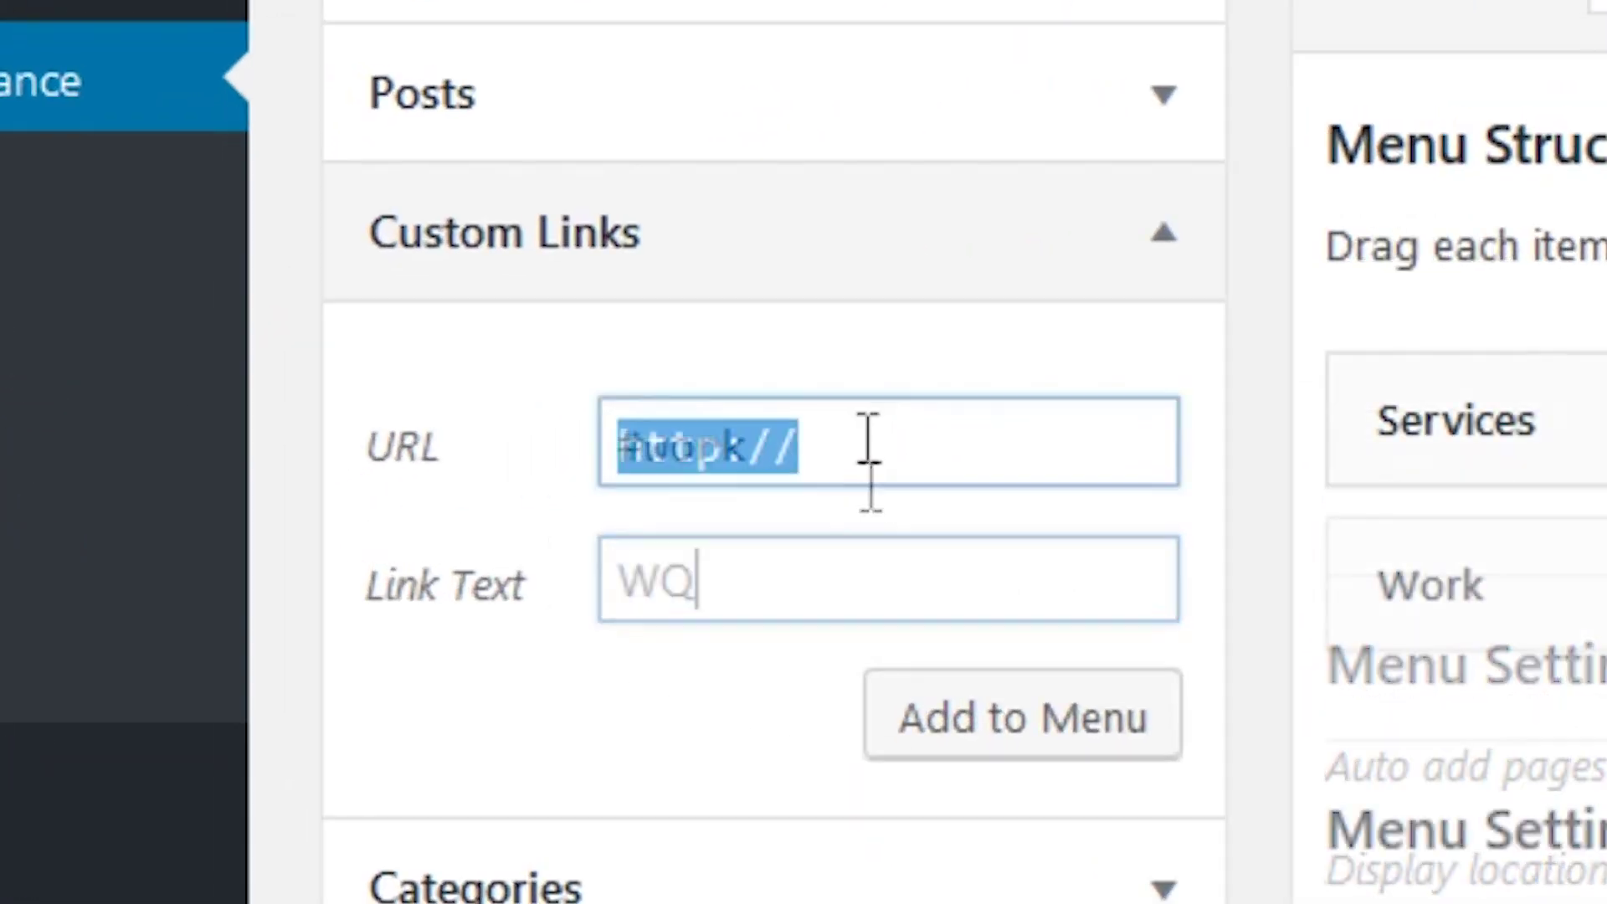
pyautogui.write('#about')
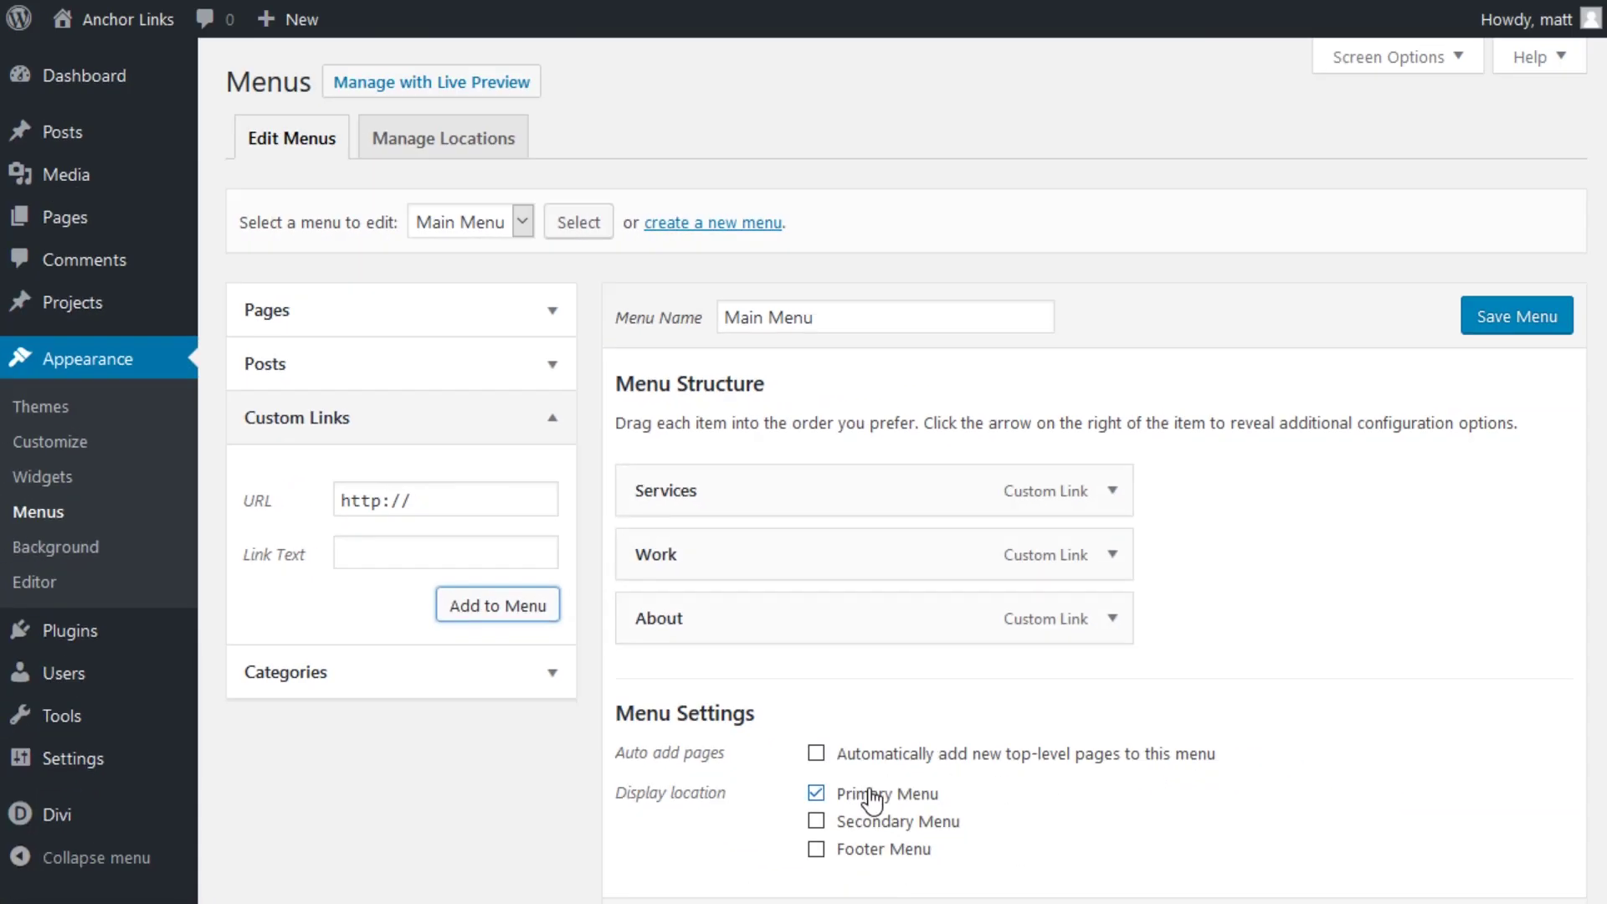
# Save the Main Menu and test the Services, Work and About links on the live page.
pyautogui.click(1513, 329)
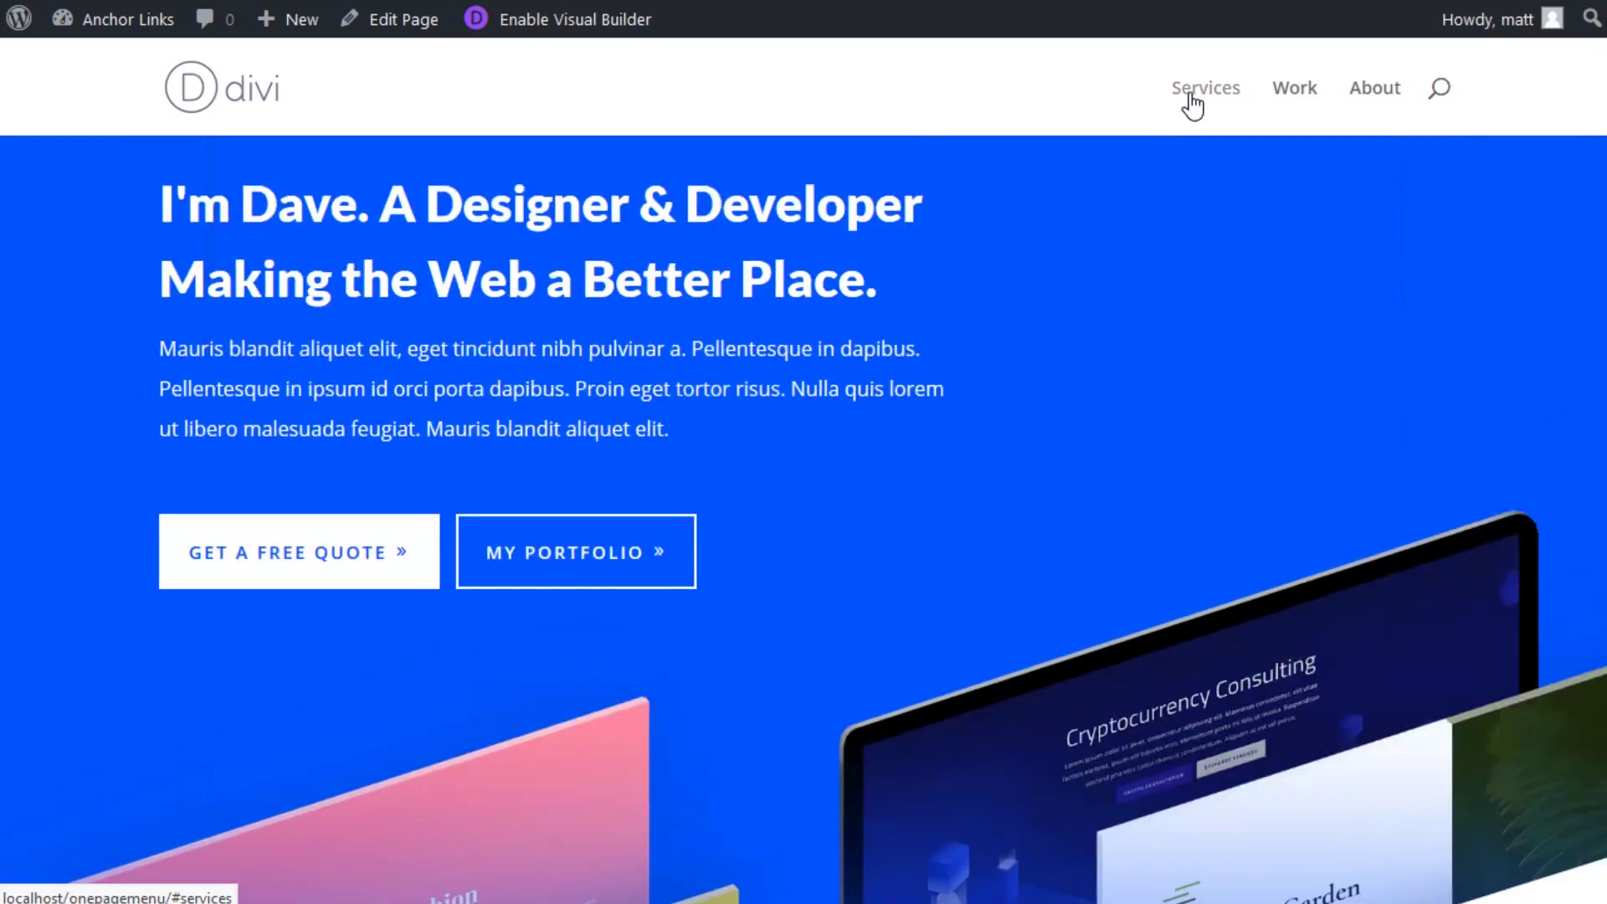
pyautogui.click(1190, 97)
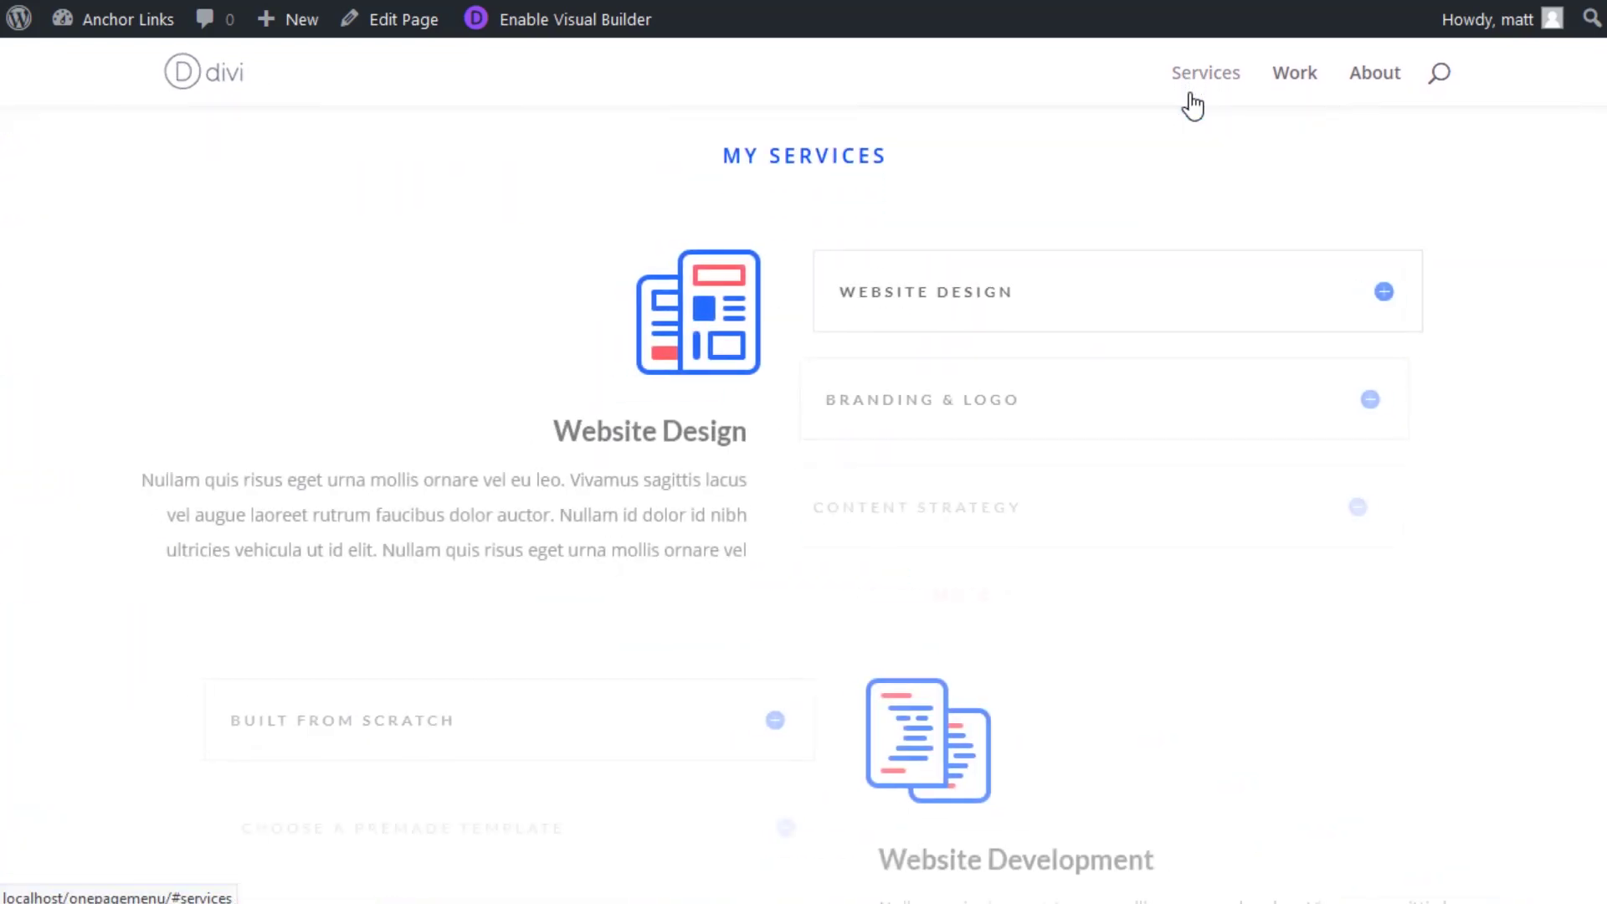
pyautogui.click(1287, 90)
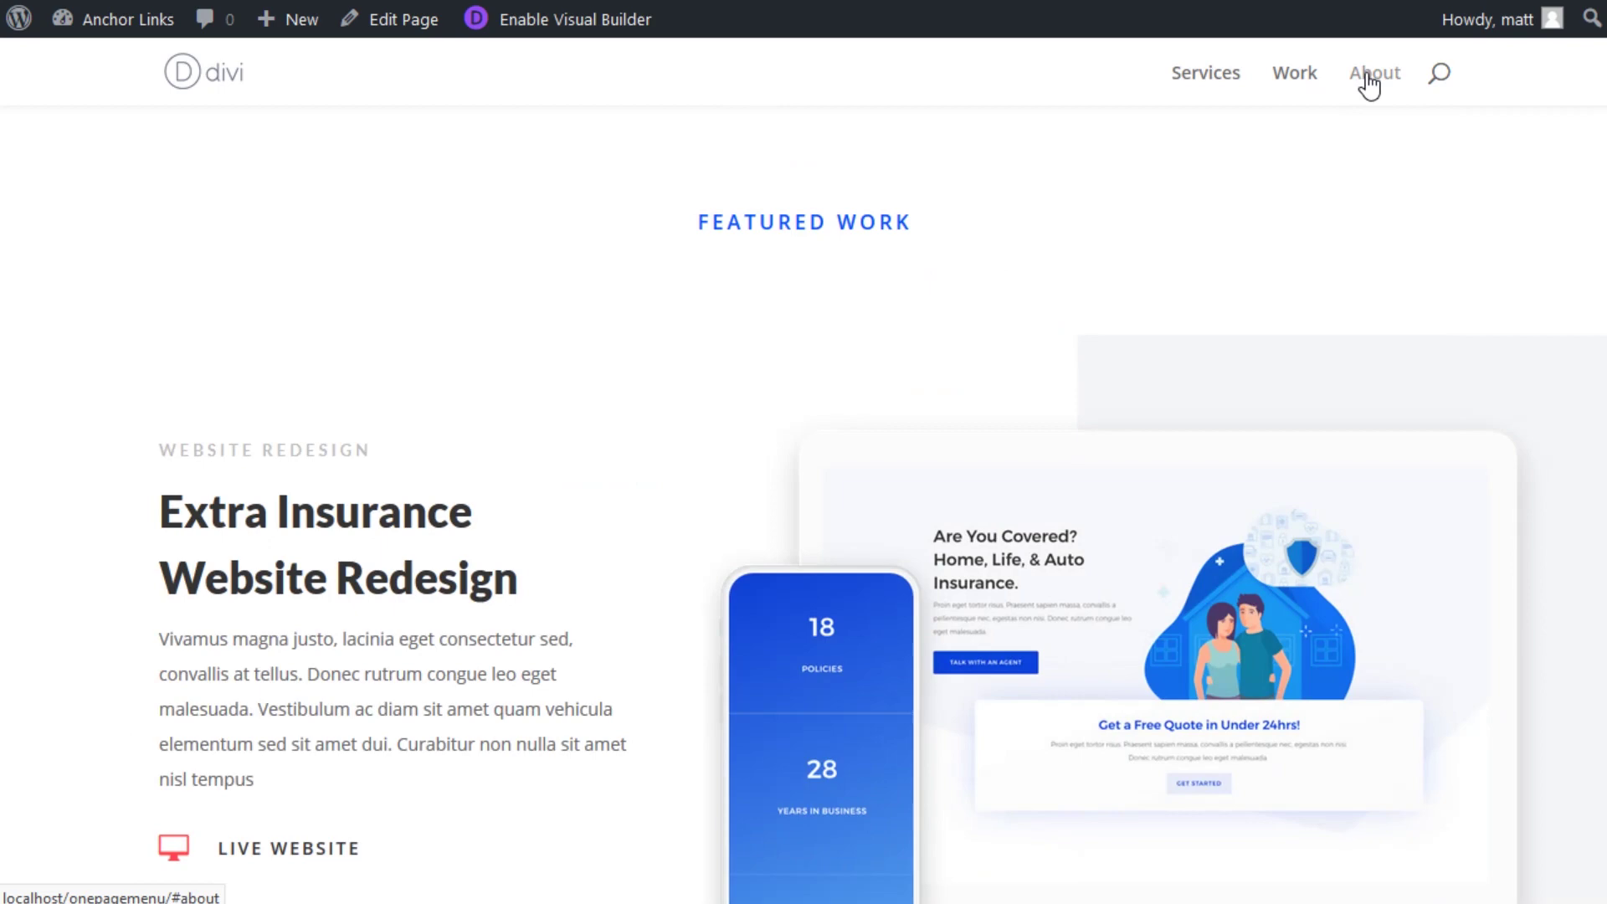
pyautogui.click(1366, 76)
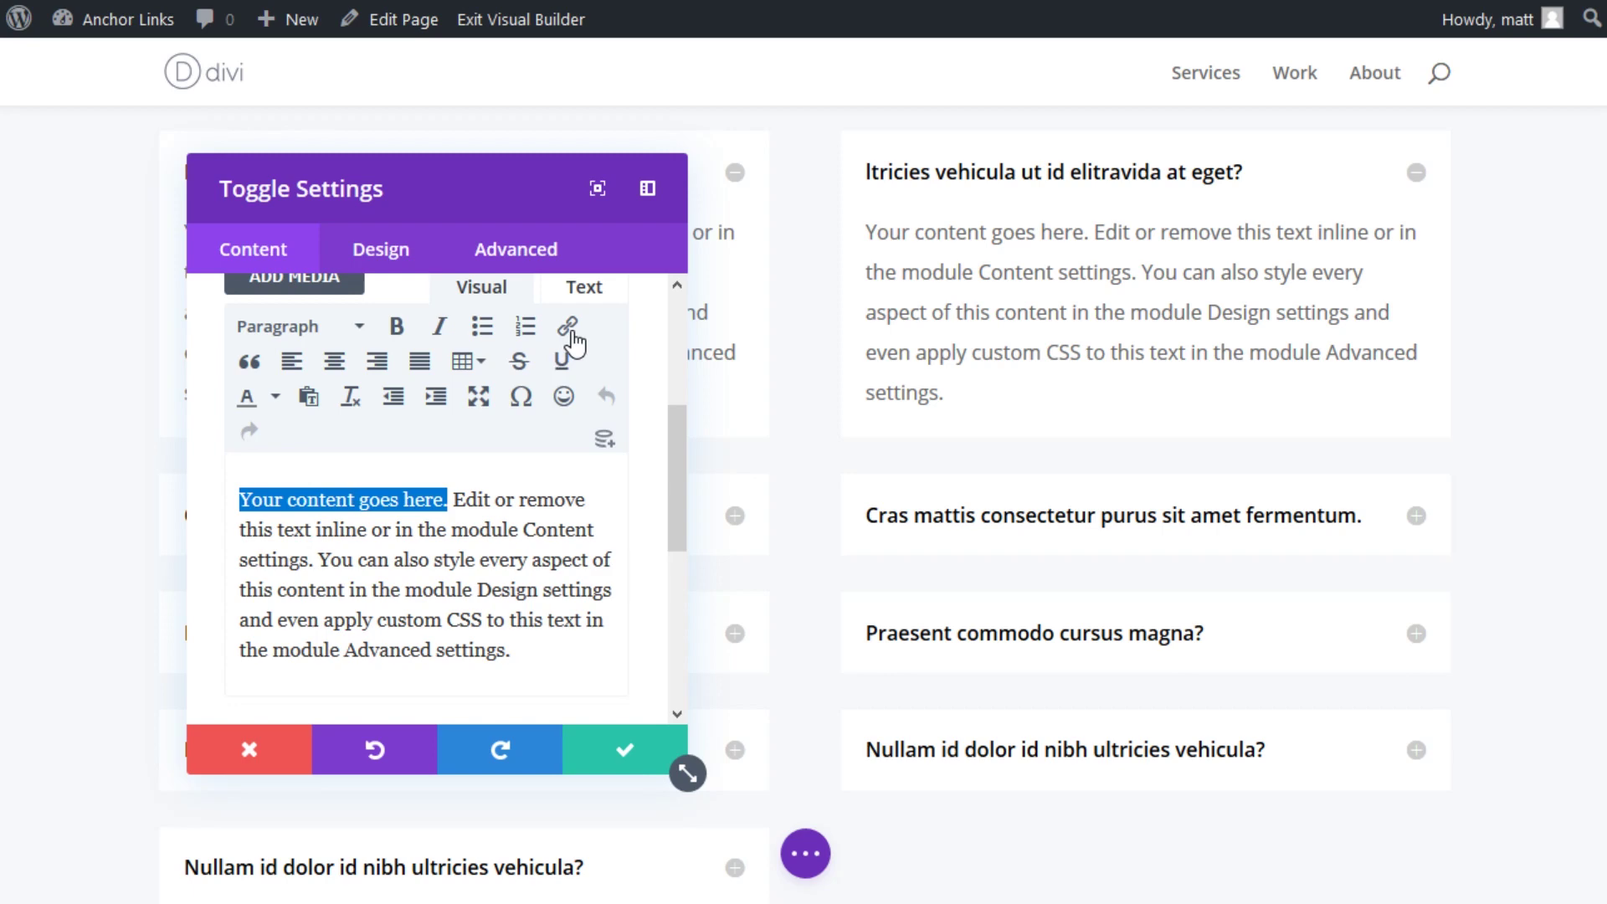
pyautogui.click(922, 121)
pyautogui.write('www.')
pyautogui.write('websi')
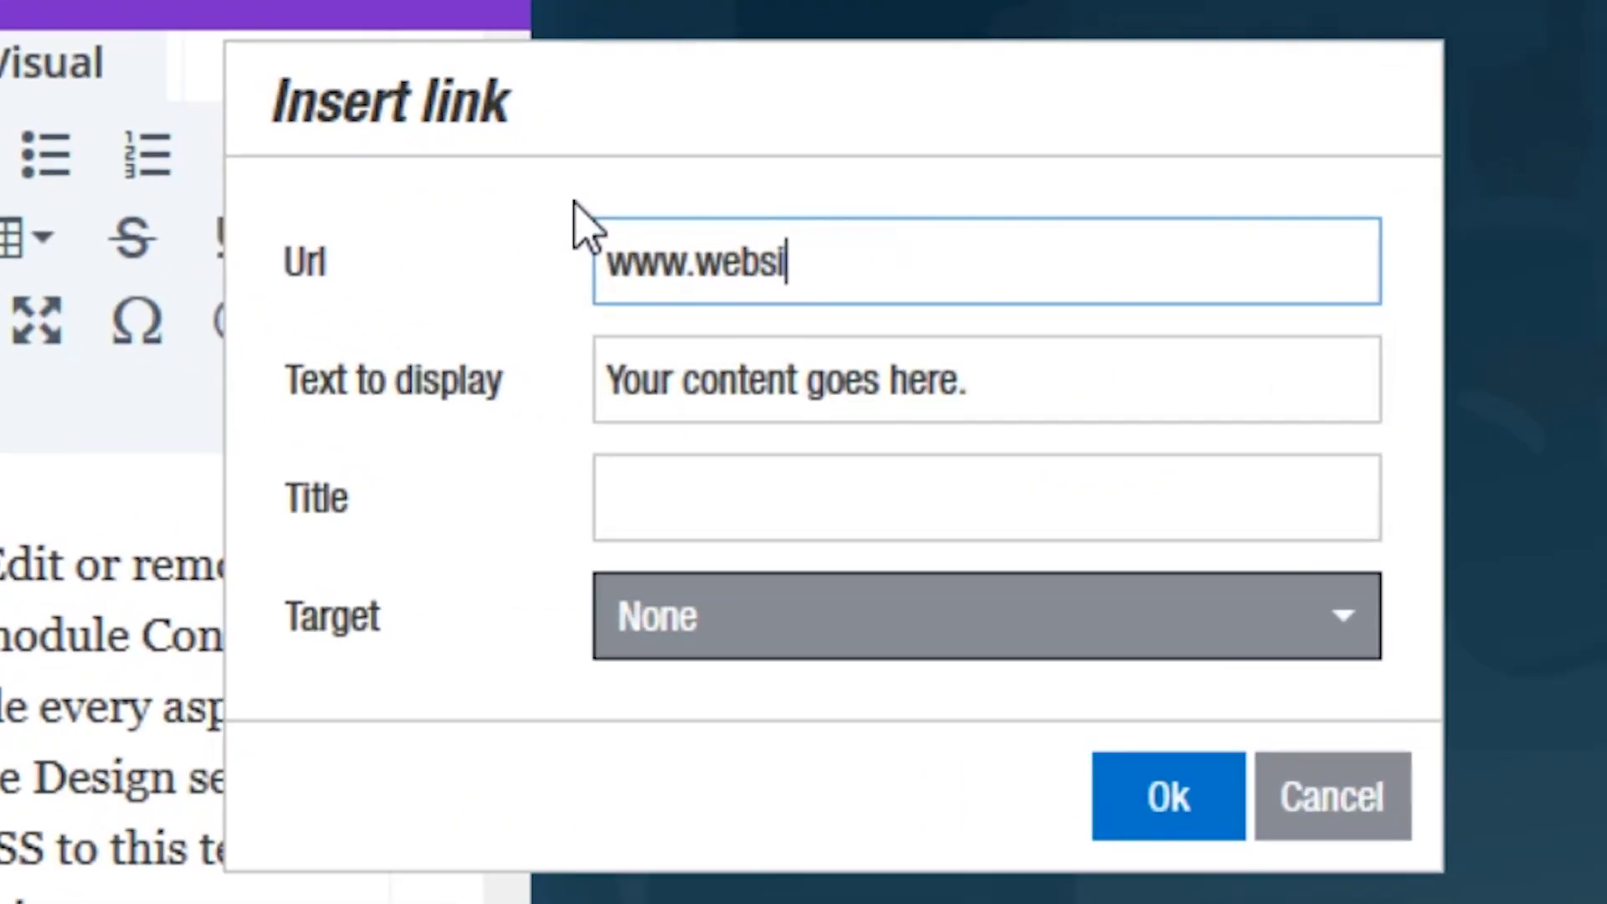
pyautogui.write('te.com/page/#s')
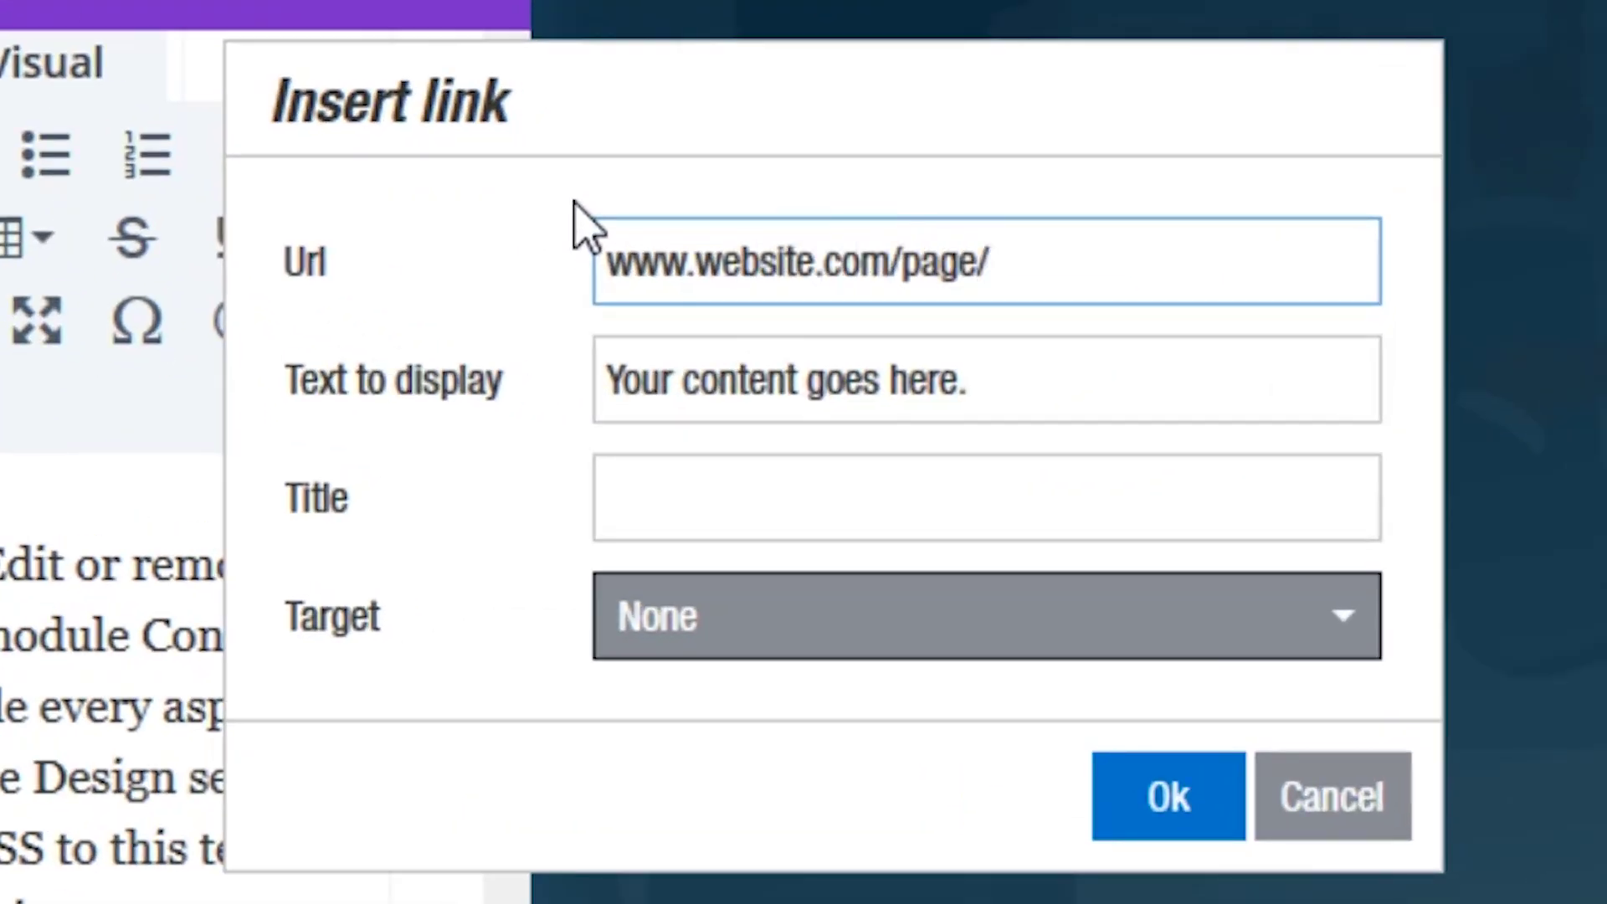
pyautogui.write('ervices')
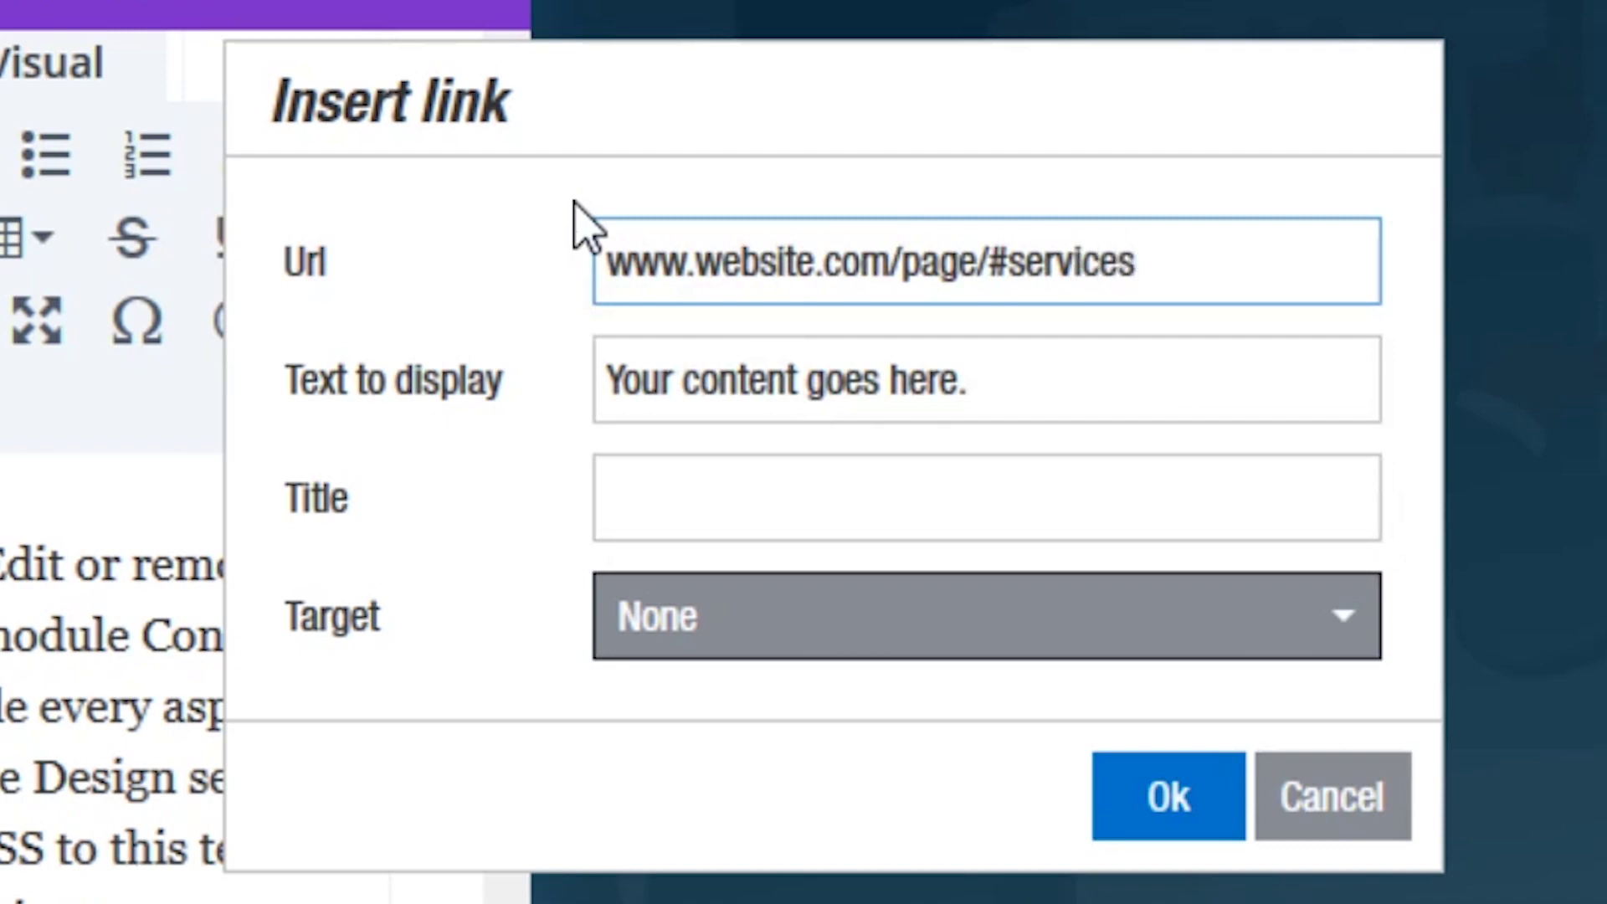
pyautogui.press('Return')
pyautogui.click(291, 419)
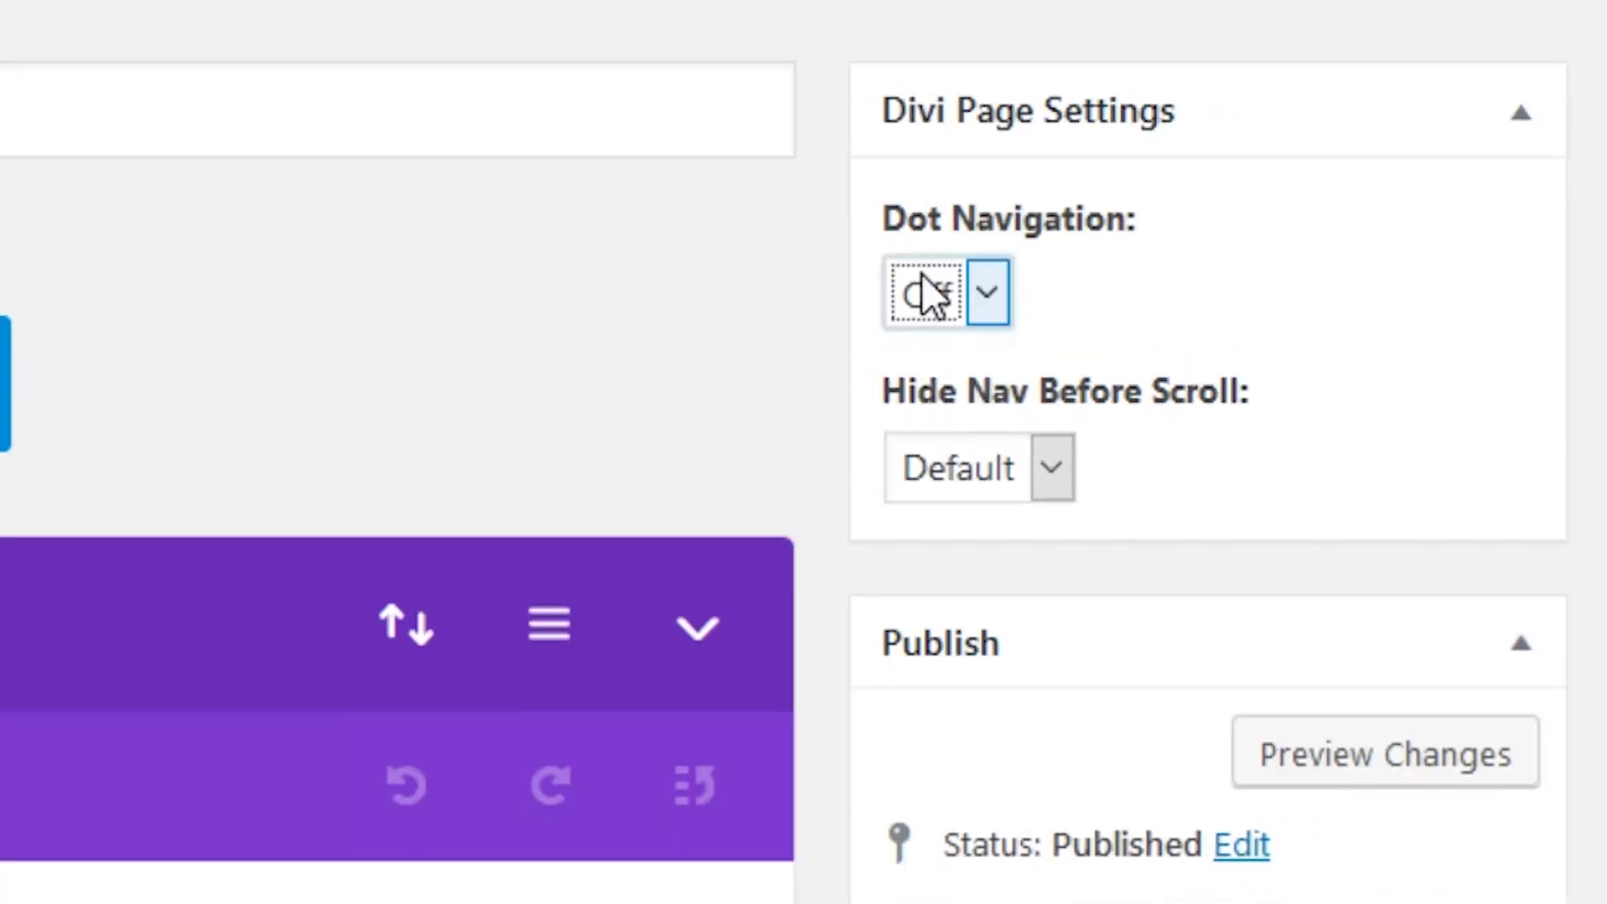
# Set Dot Navigation to On for the One Page Menu page, then jump to My Services with a side dot.
pyautogui.click(1275, 228)
pyautogui.click(393, 661)
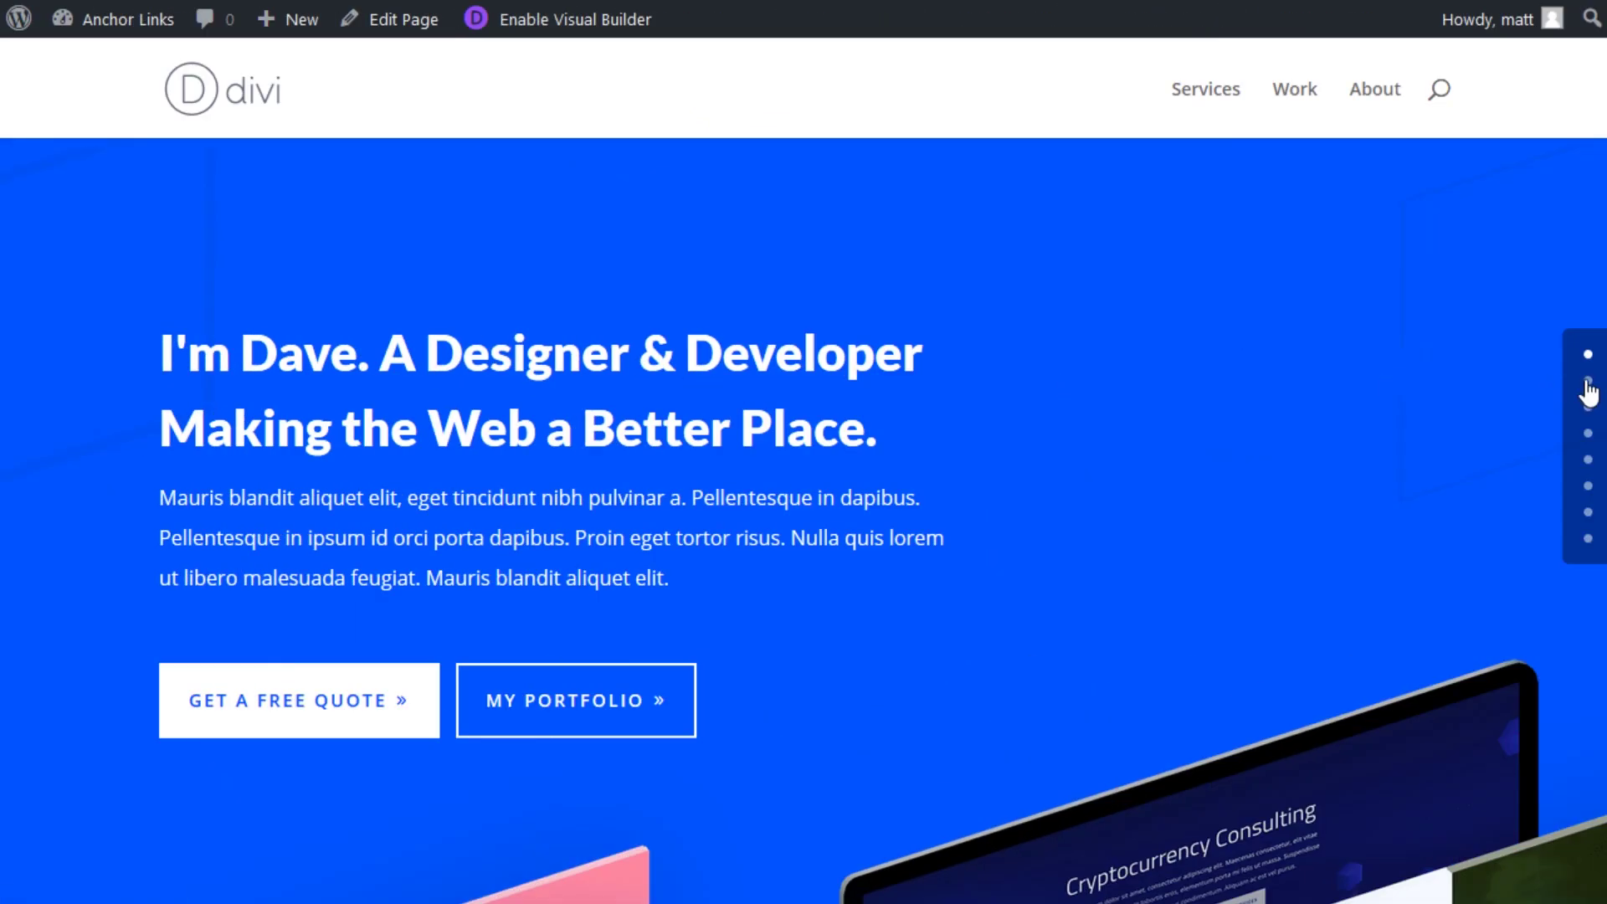
pyautogui.click(1587, 383)
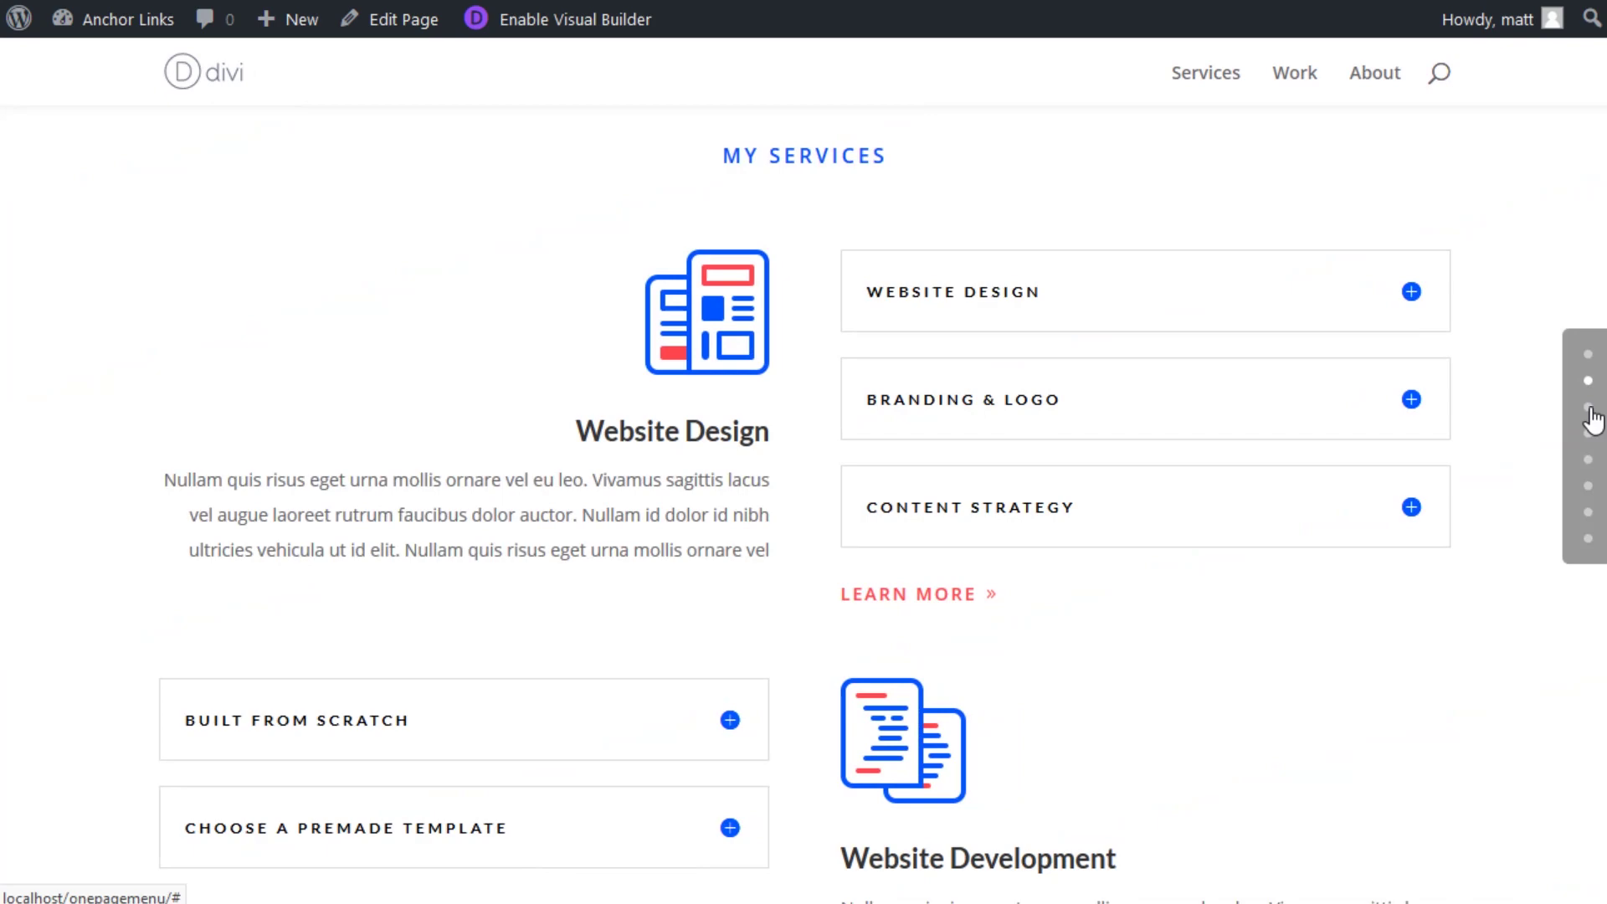
# Jump to Featured Work and then About Me using the second and third side dots.
pyautogui.click(1588, 408)
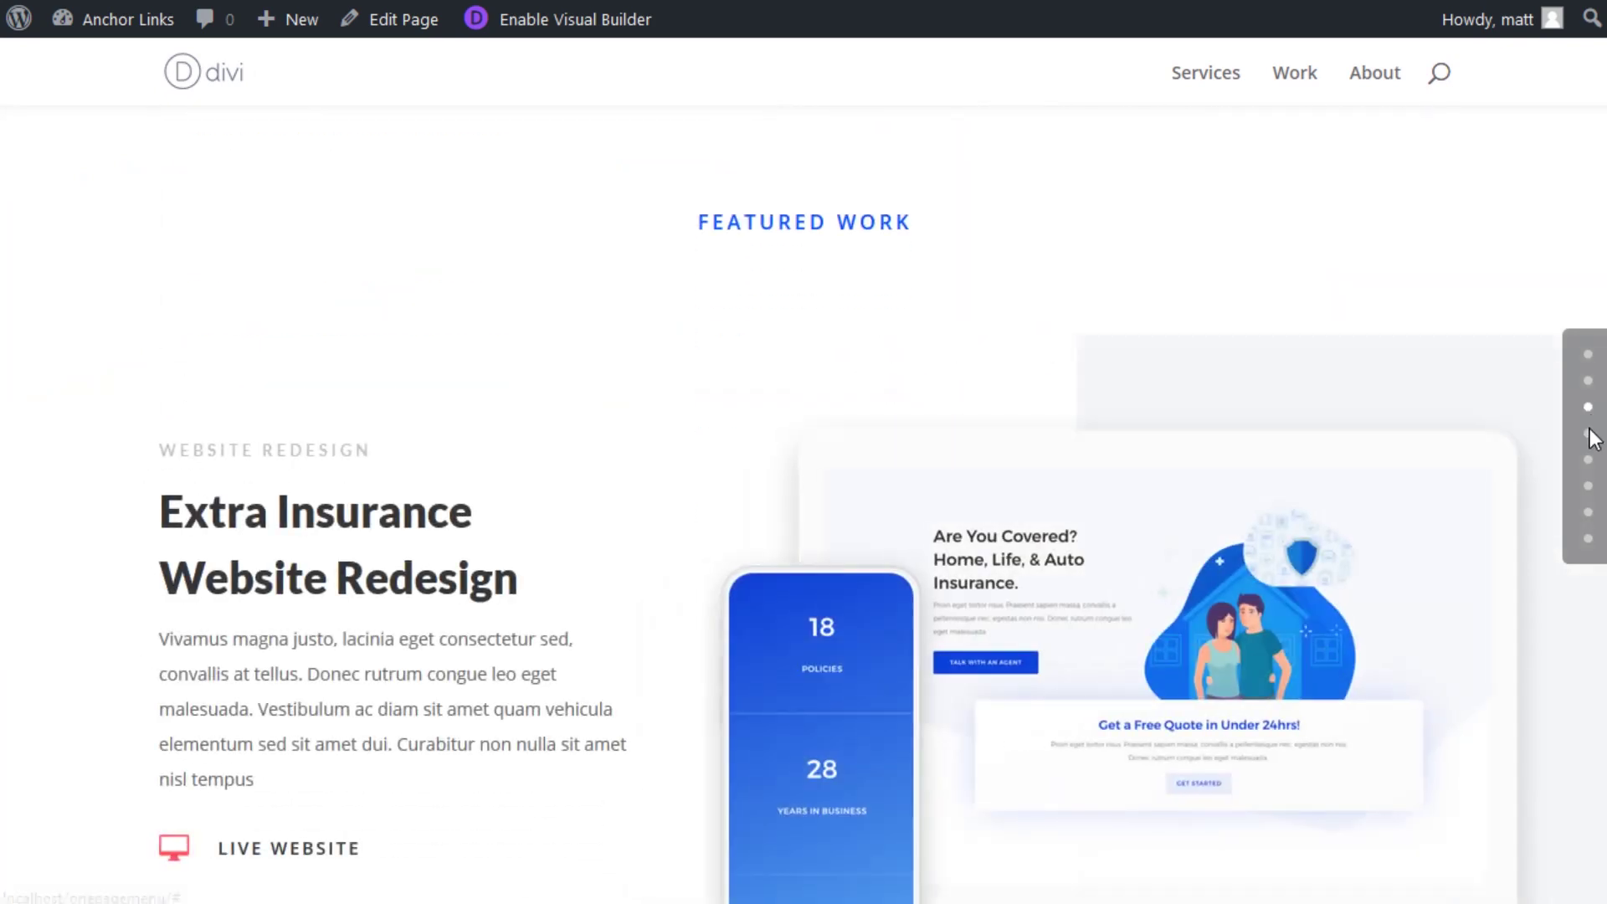
pyautogui.click(1587, 434)
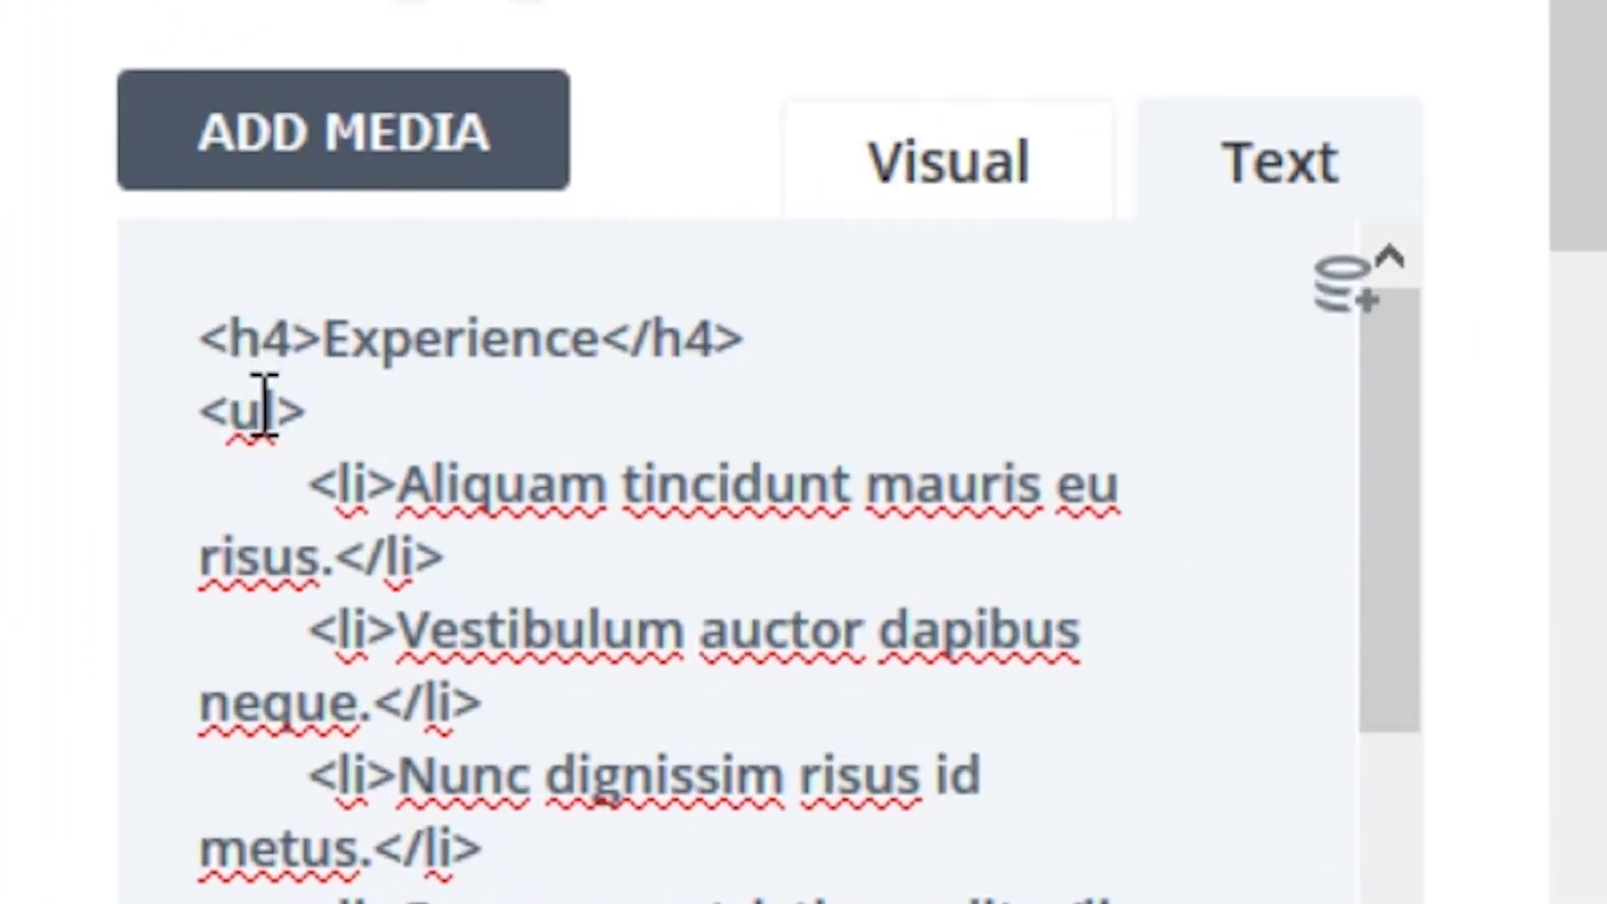
# Add id="experience" inside the Experience heading's <h4> tag.
pyautogui.click(295, 339)
pyautogui.write('id="e')
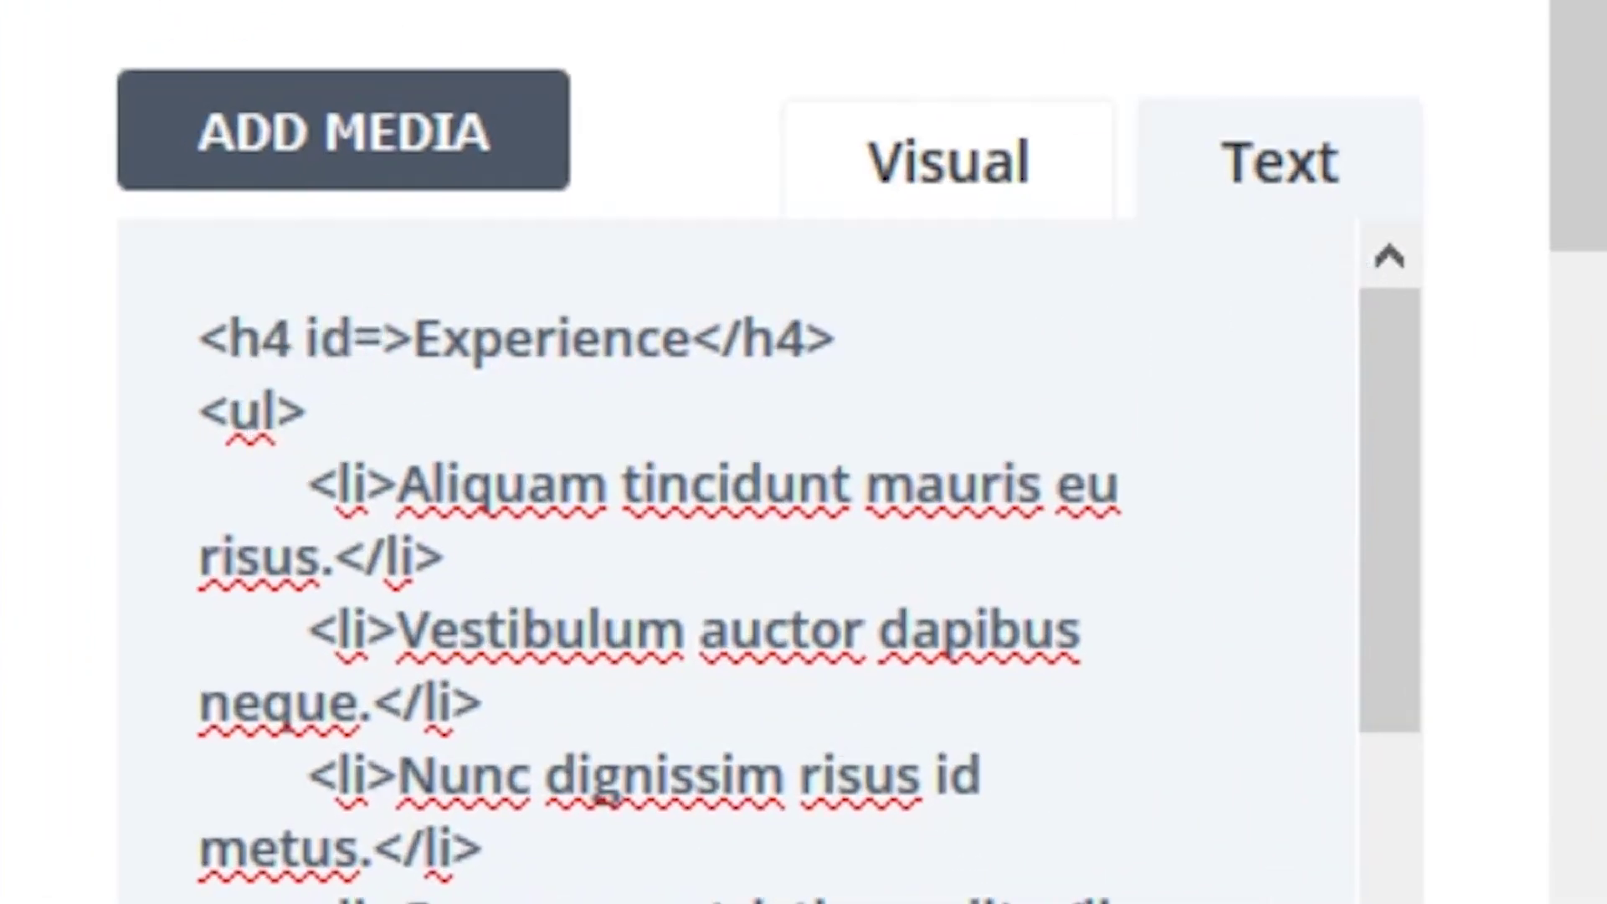
pyautogui.write('xperience"')
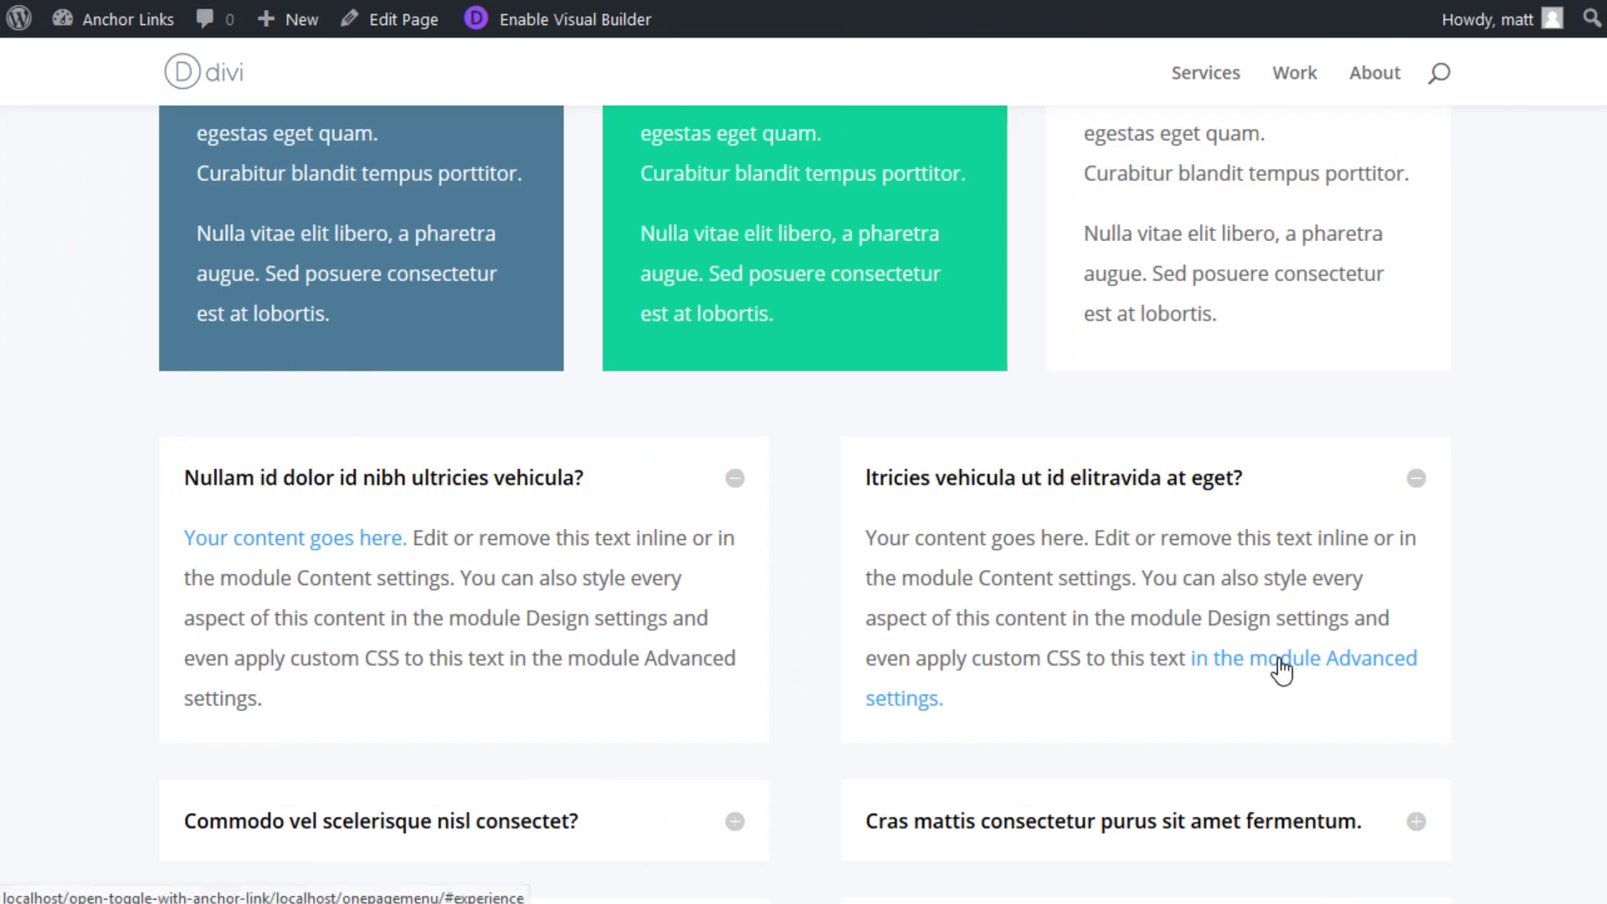
# Follow the live page link that targets the #experience heading.
pyautogui.click(1283, 667)
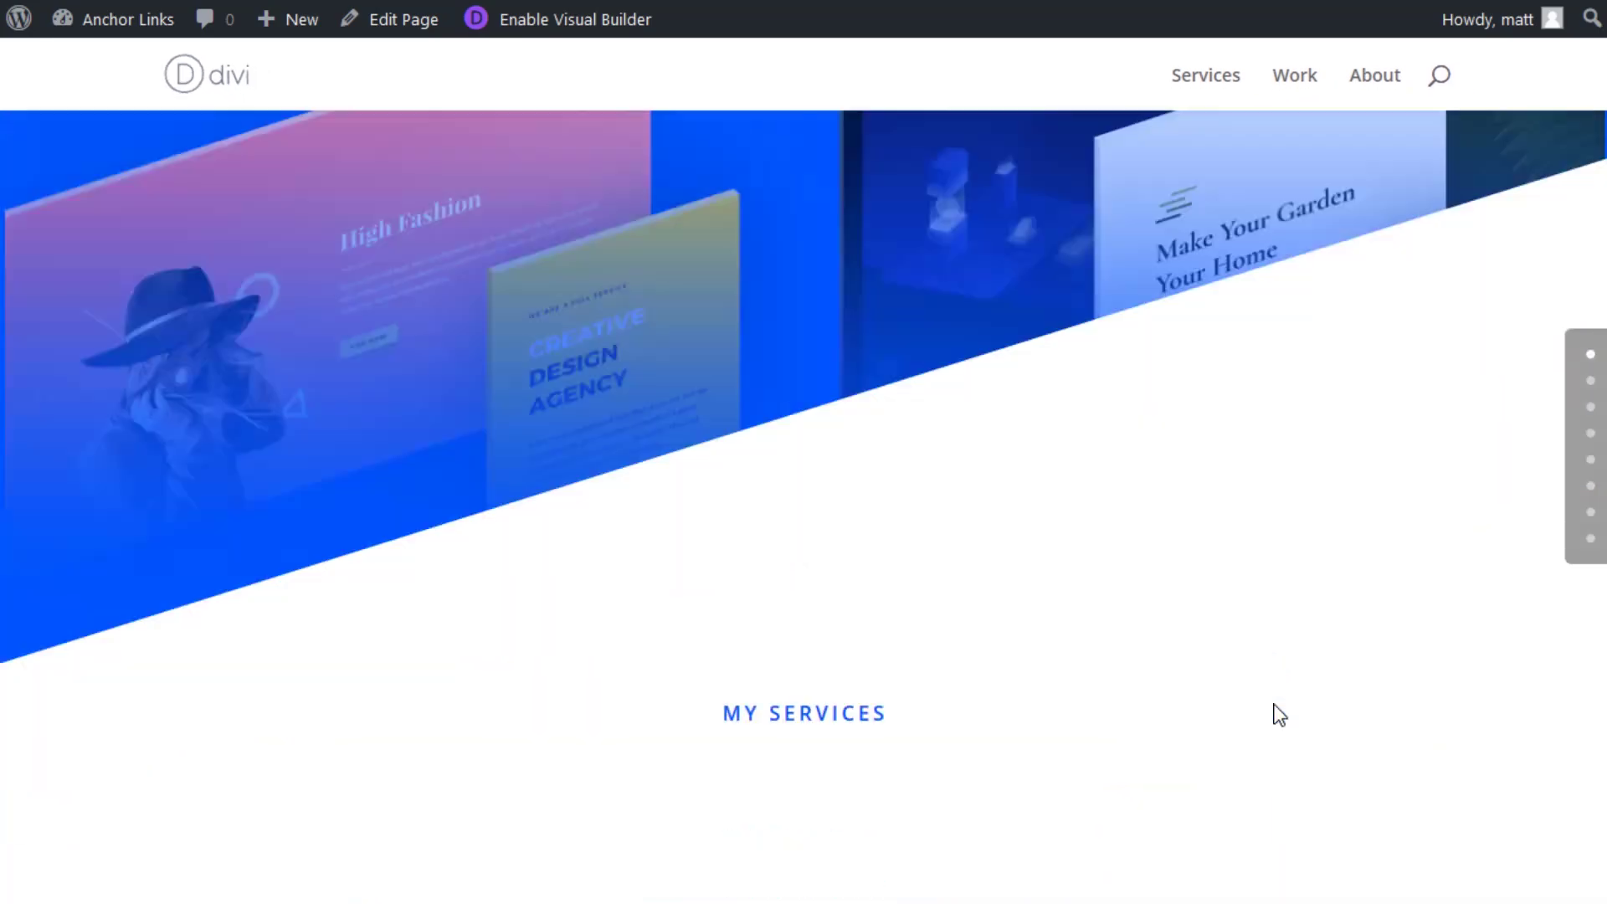